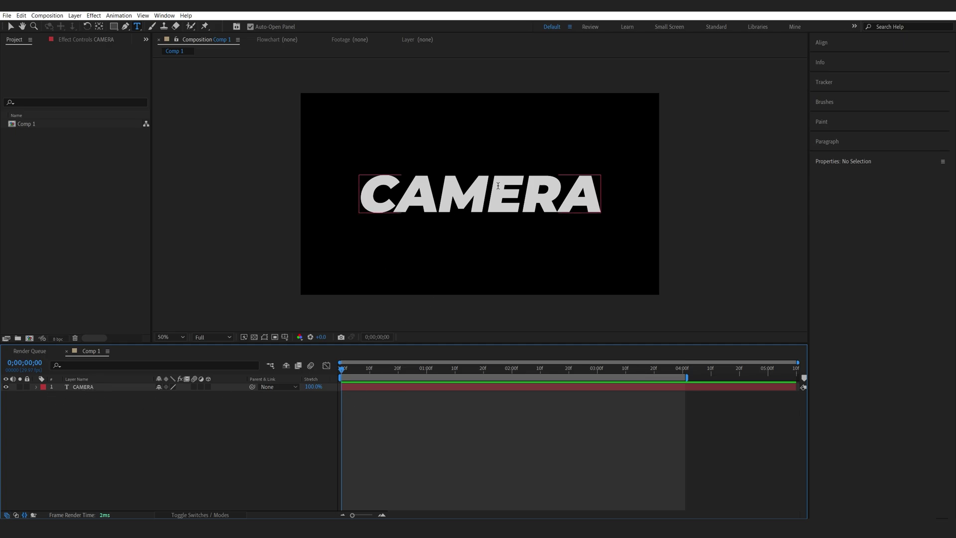
- Finish editing the CAMERA text and return to the Selection tool
left_click(10, 27)
- Make the CAMERA text a 3D layer and add Camera 1 to the comp
left_click(98, 386)
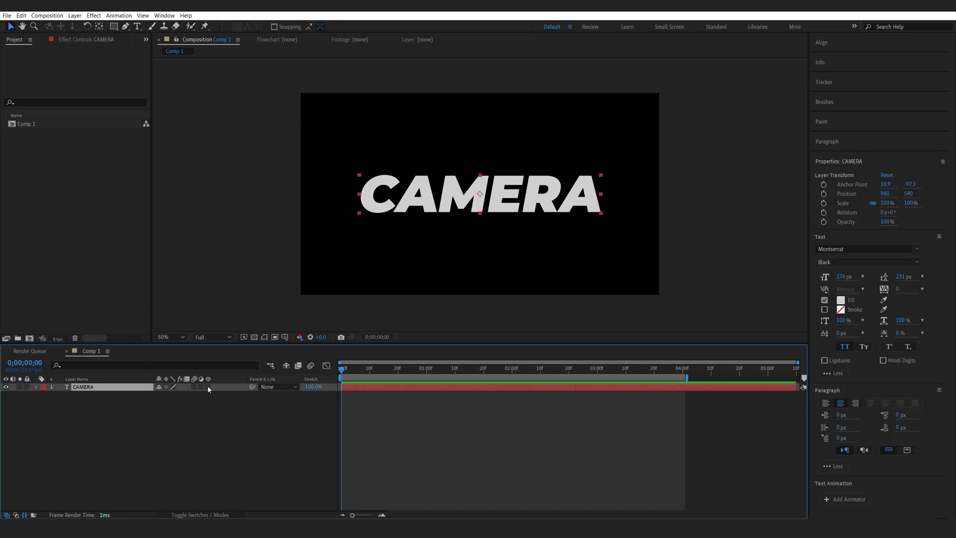
left_click(208, 387)
left_click(85, 393)
right_click(177, 318)
mouse_move(208, 323)
left_click(315, 362)
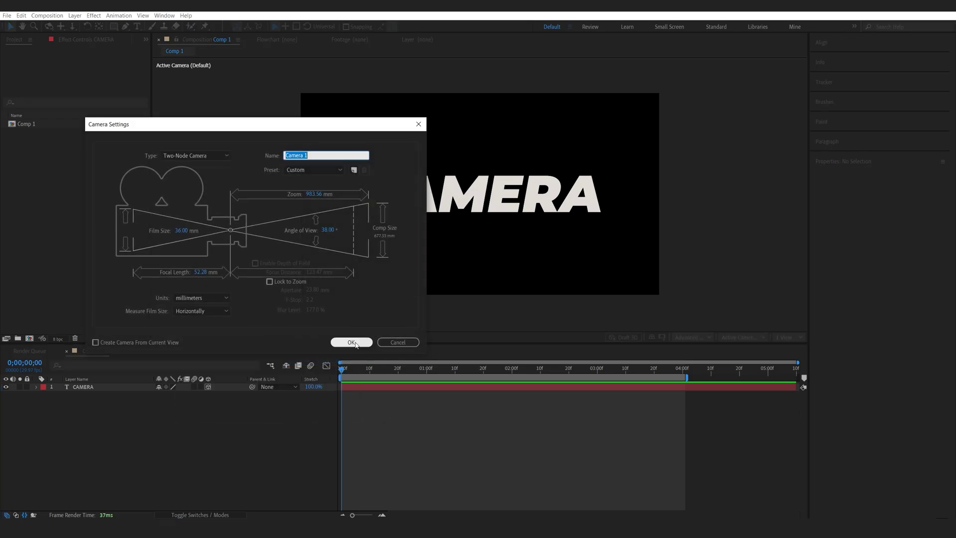
left_click(355, 343)
left_click(87, 404)
- Create a 3D solid named Floor placed below the CAMERA layer
right_click(146, 424)
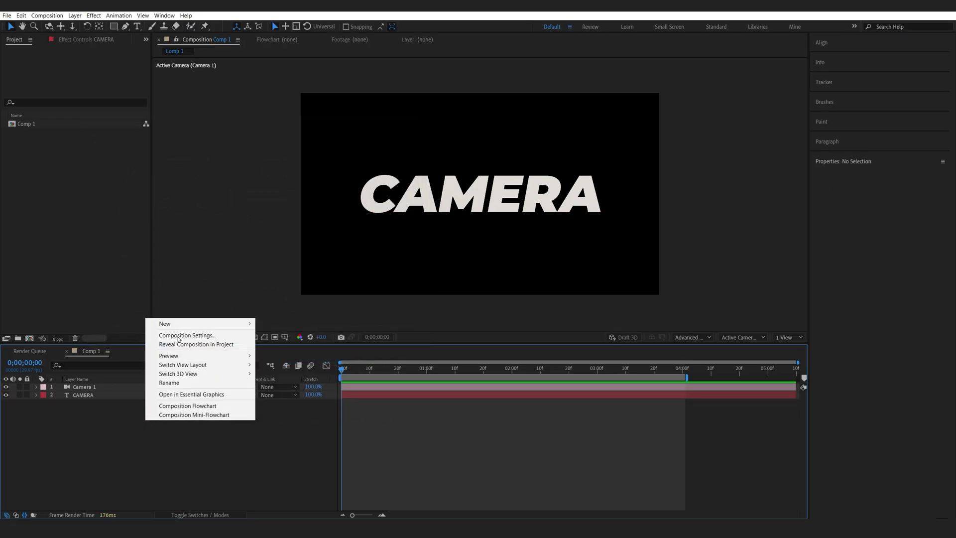
mouse_move(176, 320)
left_click(310, 344)
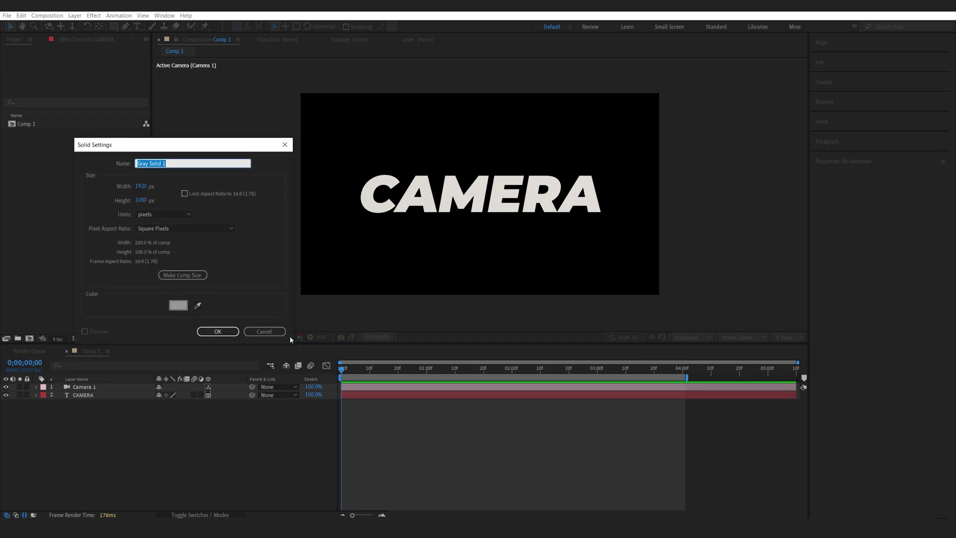
type("Floor")
key("Return")
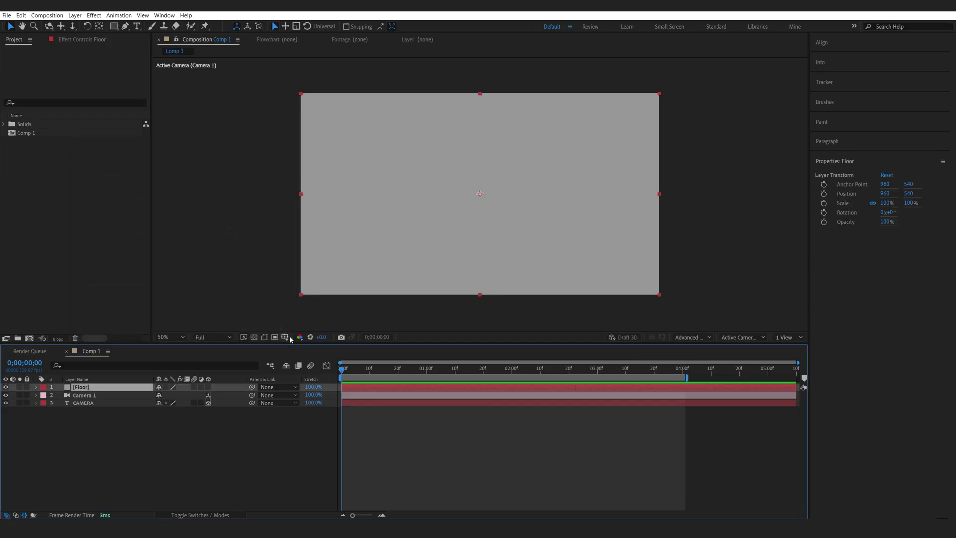
left_click_drag(84, 388, 101, 427)
left_click(208, 403)
- Rotate Floor 90° on X, lower it beneath the text, and scale it to 352%
key("r")
left_click(169, 419)
key("Return")
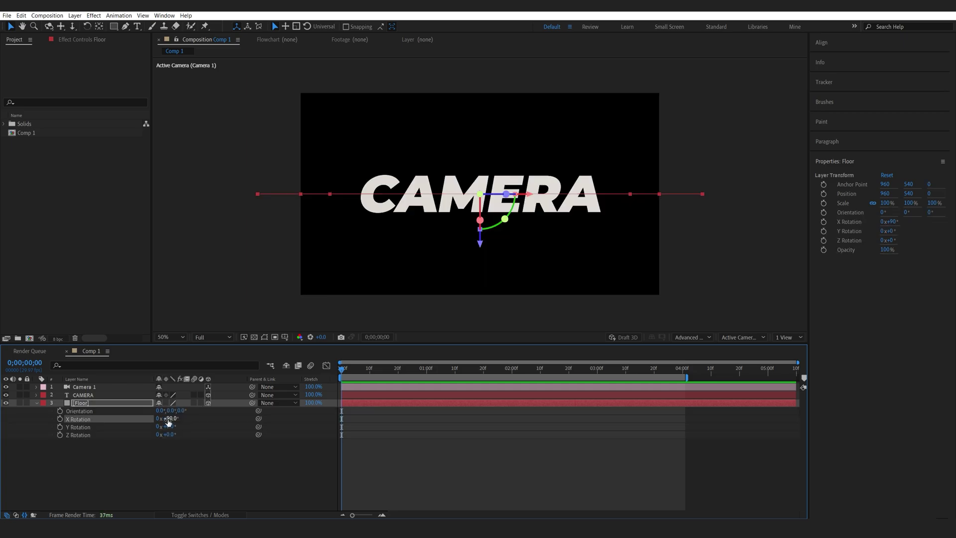
left_click_drag(486, 244, 487, 301)
left_click(94, 403)
key("s")
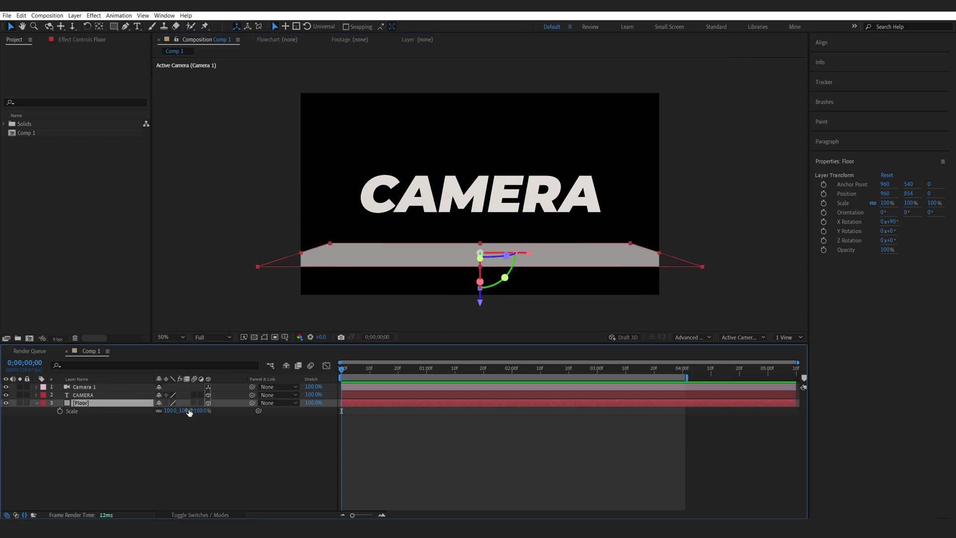
left_click_drag(172, 414, 220, 413)
left_click(37, 395)
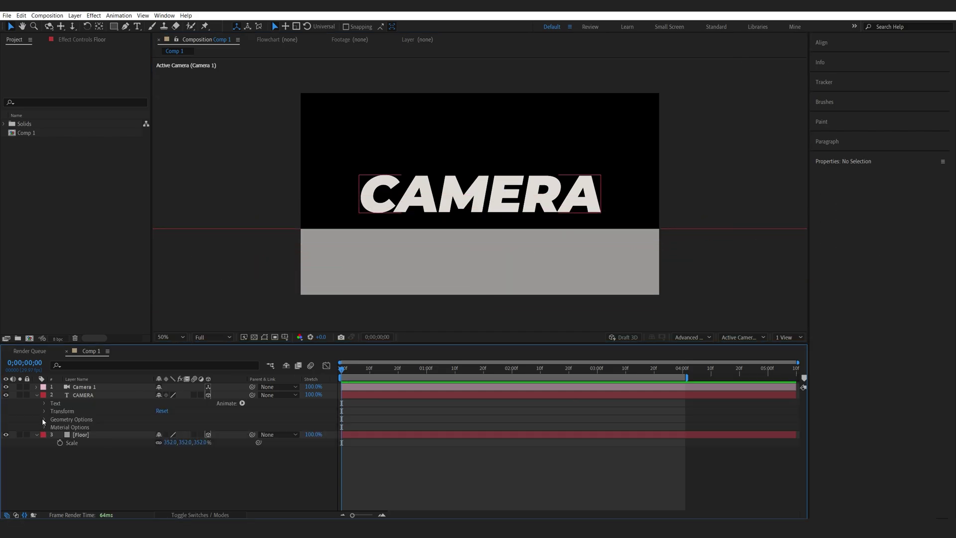
- Set CAMERA's Extrusion Depth to 100 and apply a bevel style to its edges
left_click(45, 419)
left_click(159, 451)
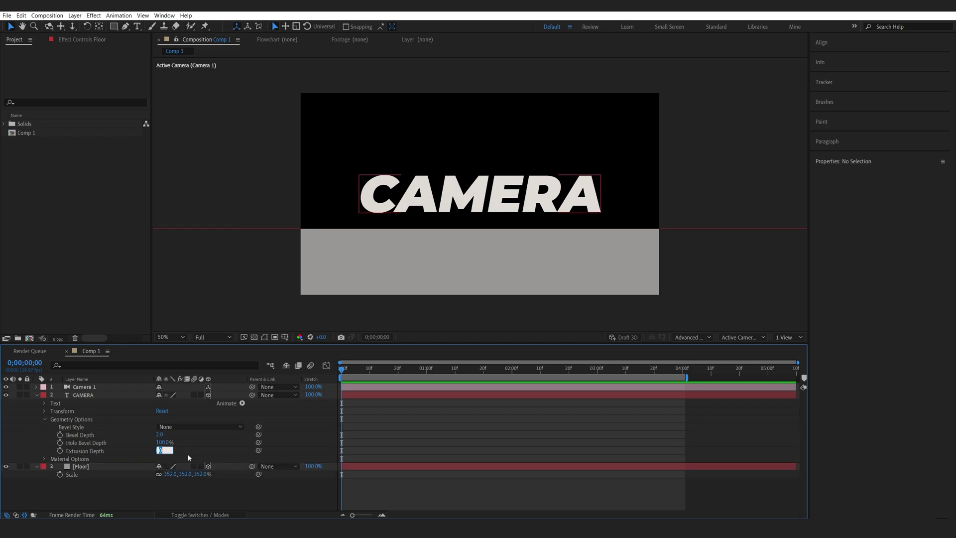
type("100")
key("Return")
left_click(160, 435)
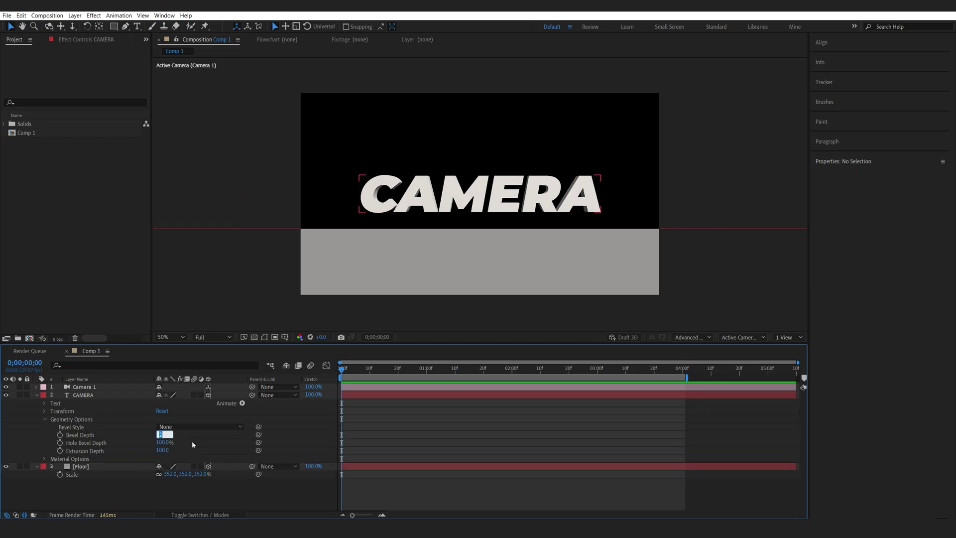
left_click(193, 427)
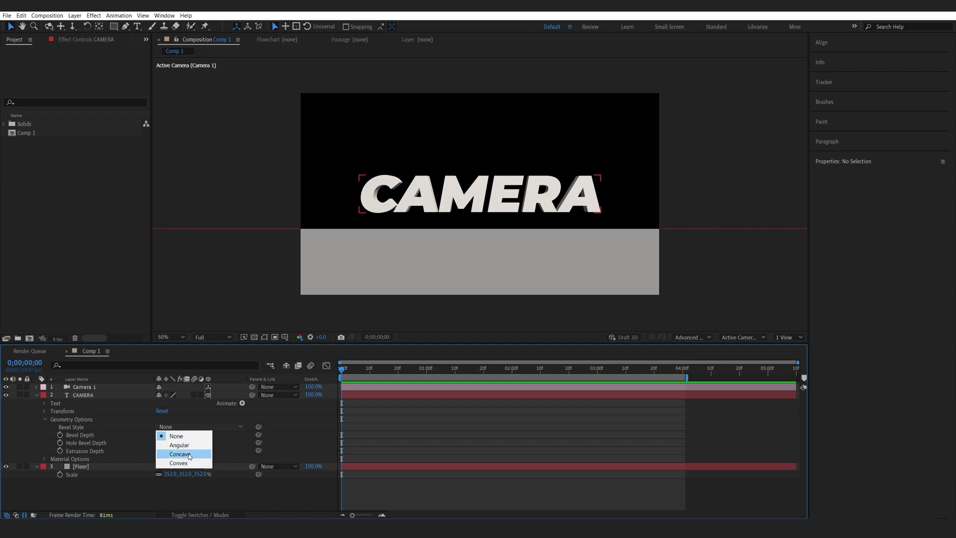
left_click(179, 445)
left_click(173, 483)
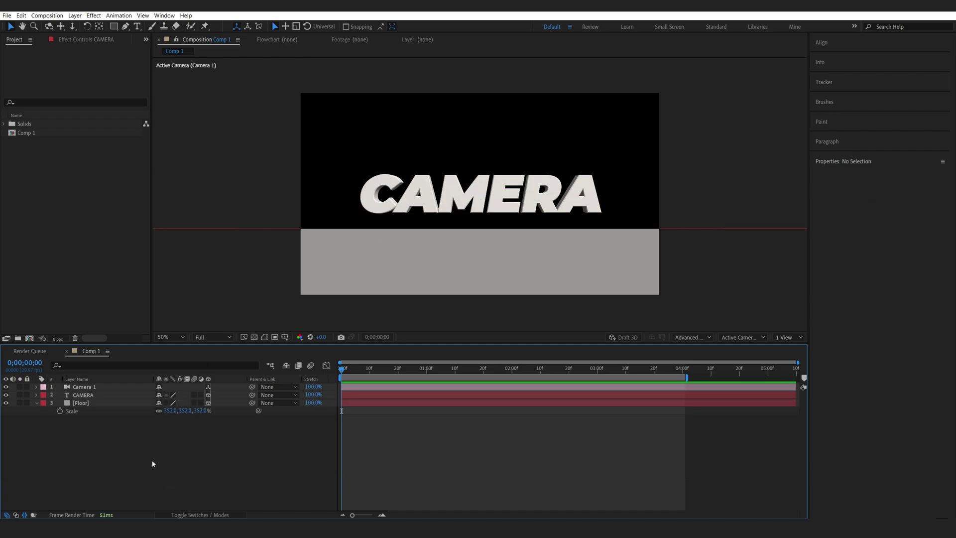
left_click(84, 395)
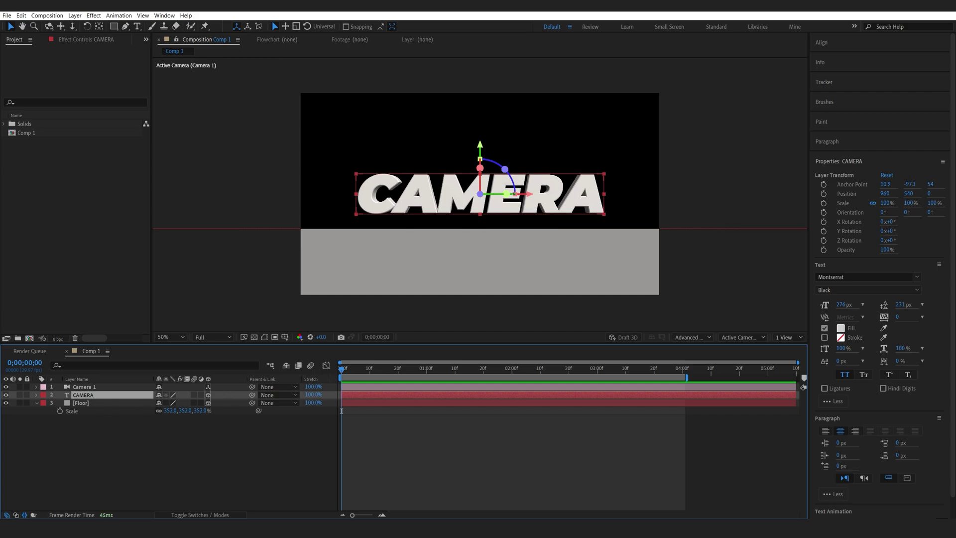
left_click(181, 465)
- Add a 3D null object with its anchor and position centred in the comp
right_click(208, 440)
mouse_move(241, 346)
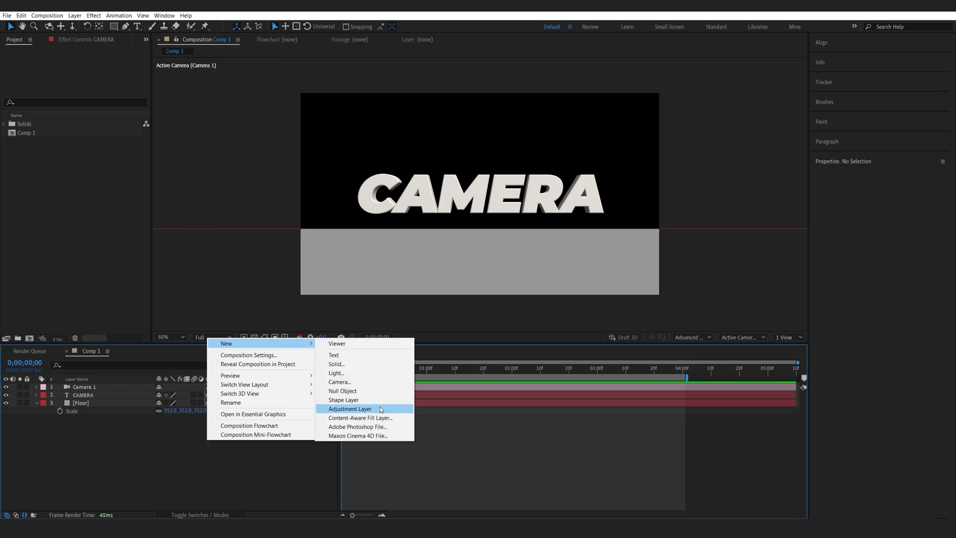
left_click(379, 391)
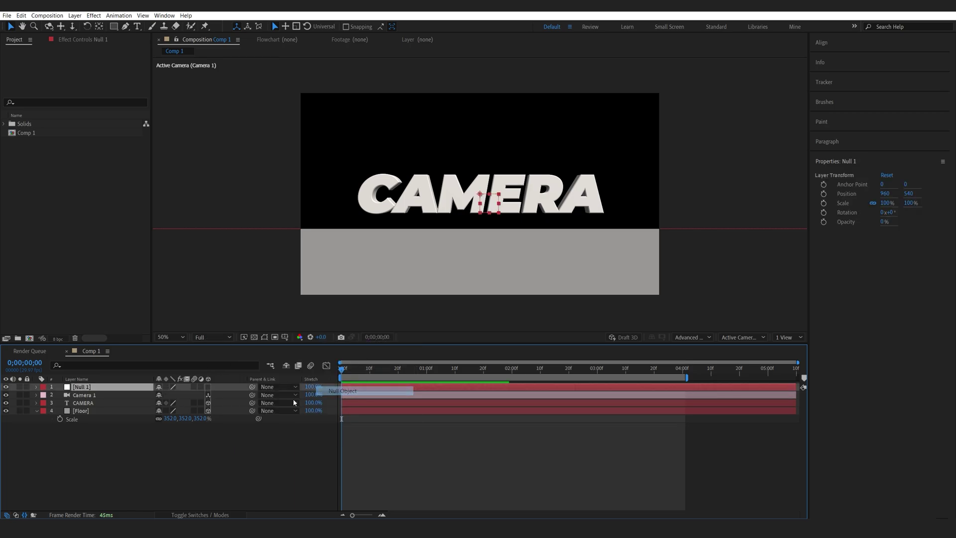
left_click(208, 387)
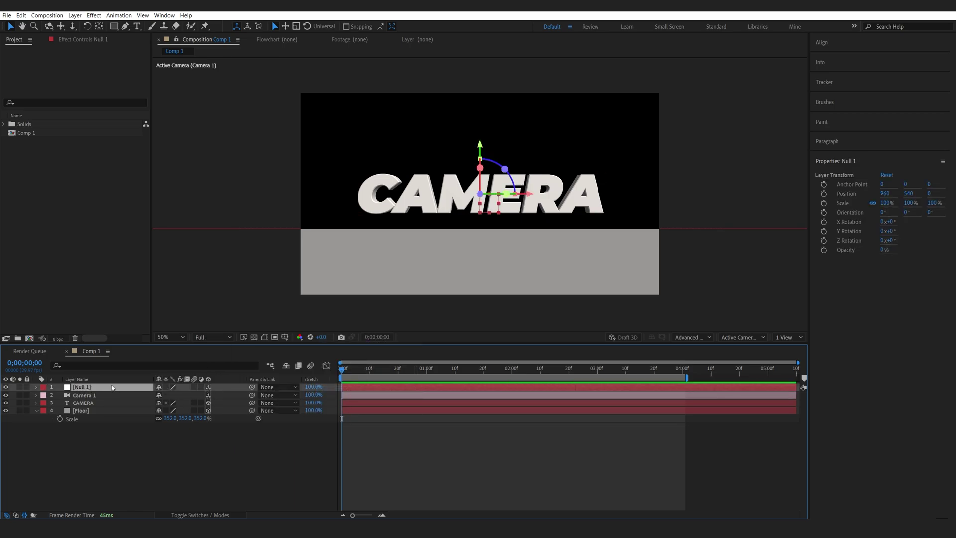
key("ctrl+alt+Home")
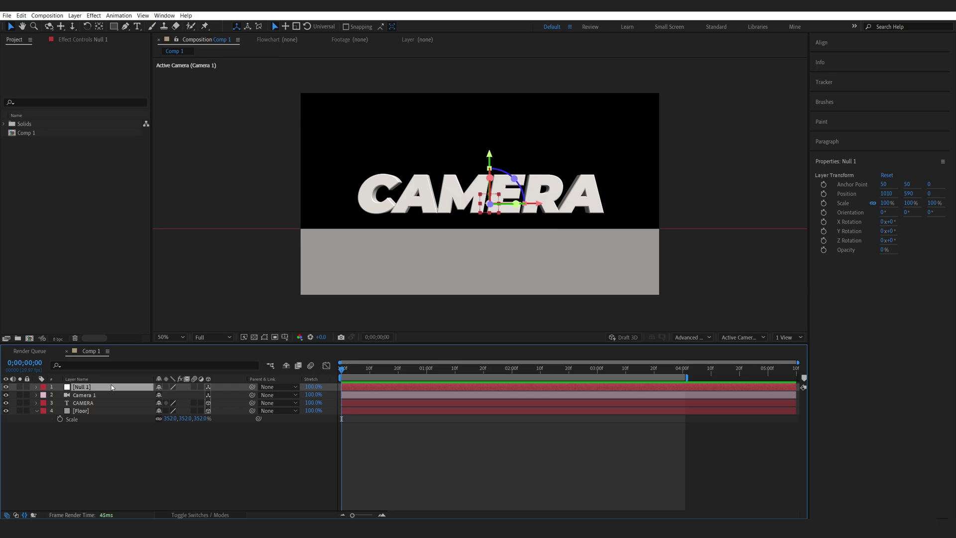
key("ctrl+Home")
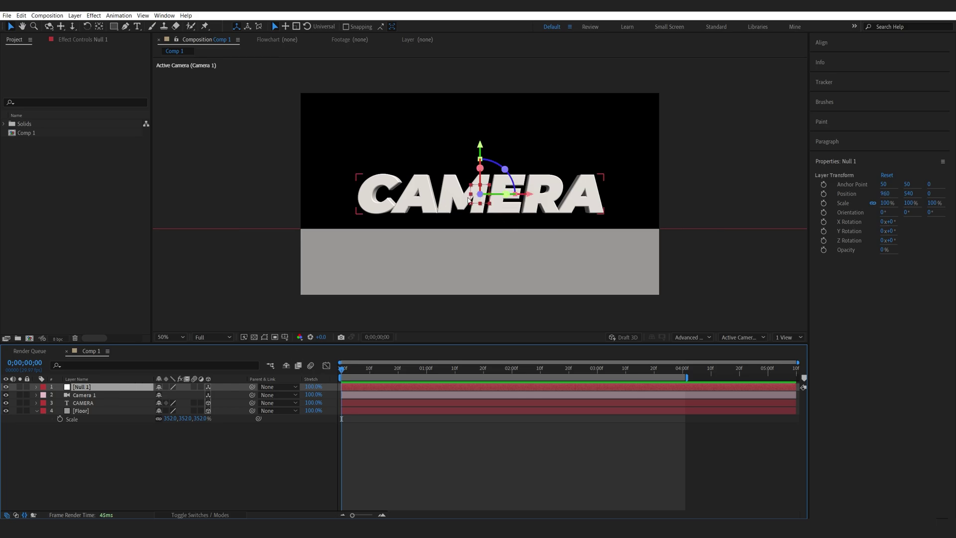
key("ctrl+Down")
left_click_drag(429, 215, 429, 182)
key("F2")
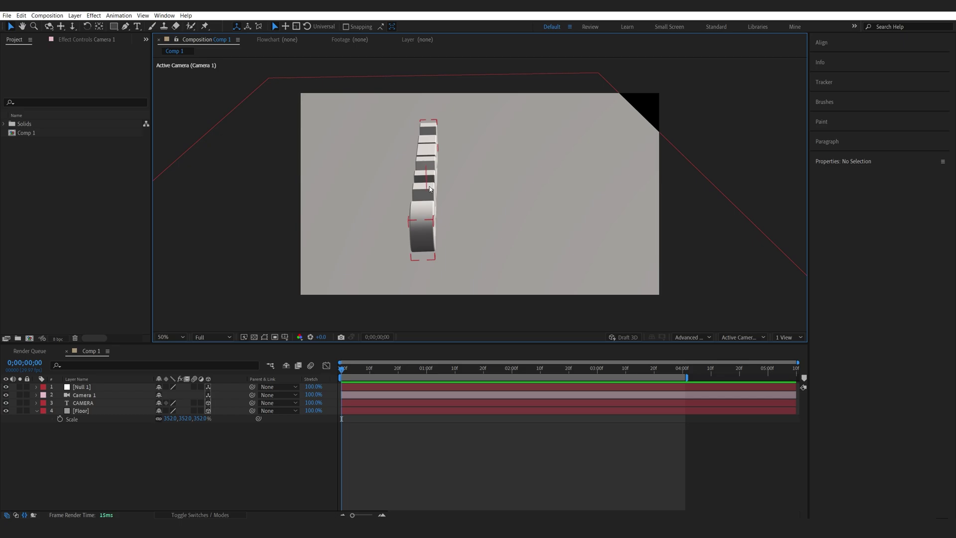
key("ctrl+z")
key("ctrl+z")
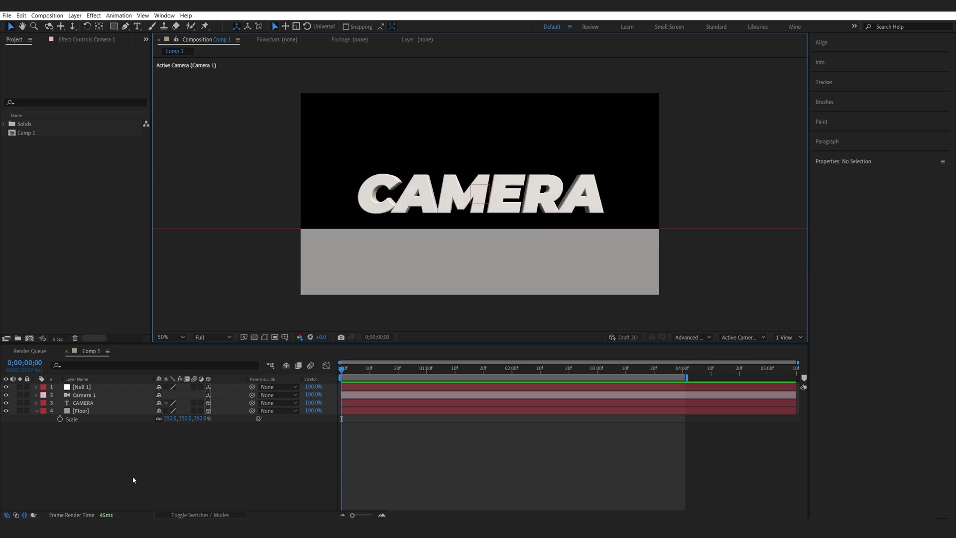
- Rename the null to Control and parent Camera 1 to it
left_click(84, 387)
key("Return")
type("Control")
key("Return")
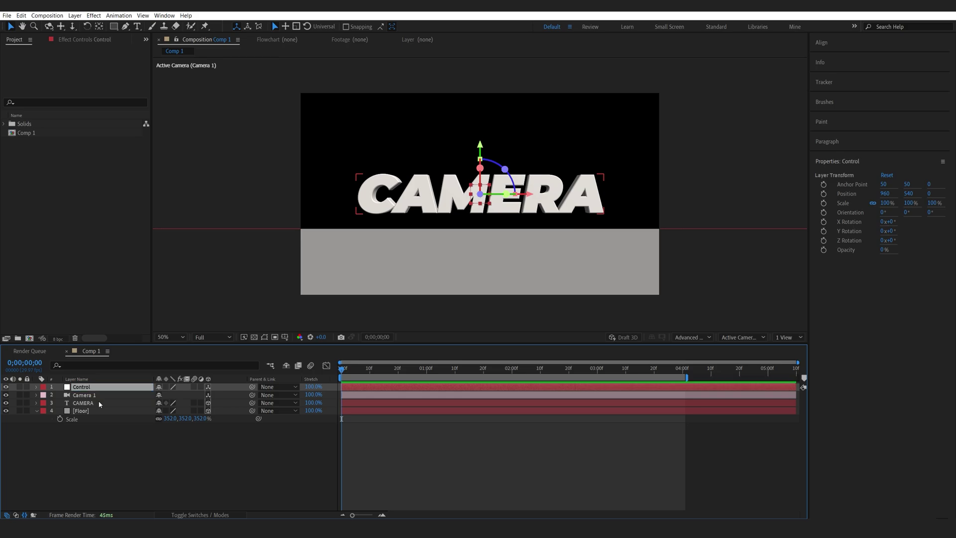
left_click(96, 395)
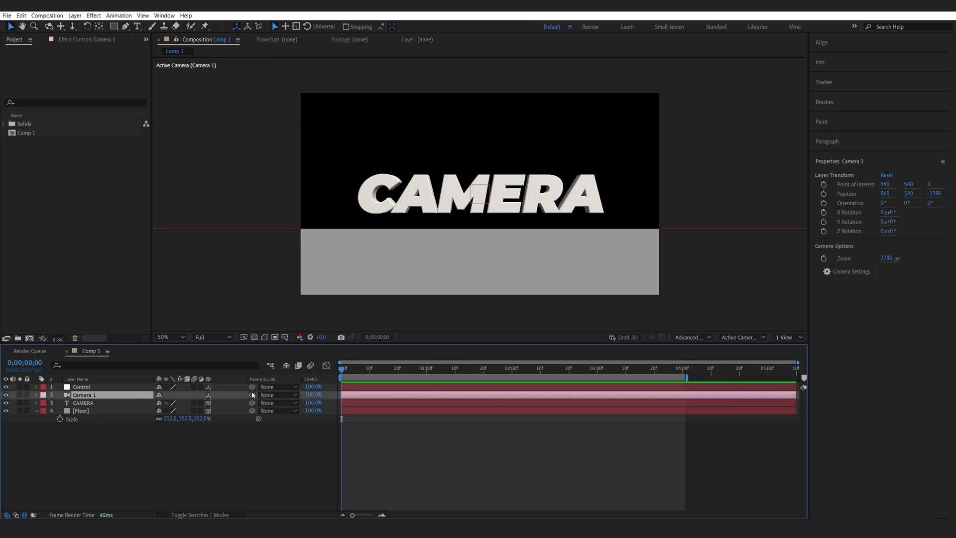
left_click_drag(252, 395, 102, 387)
- Scrub Control's rotation to test swinging the camera around the text
left_click(100, 389)
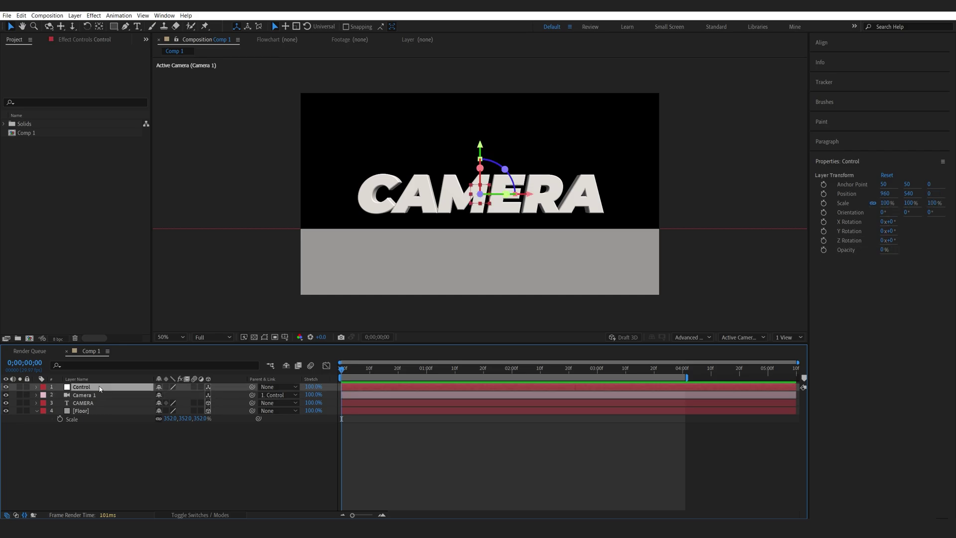
key("r")
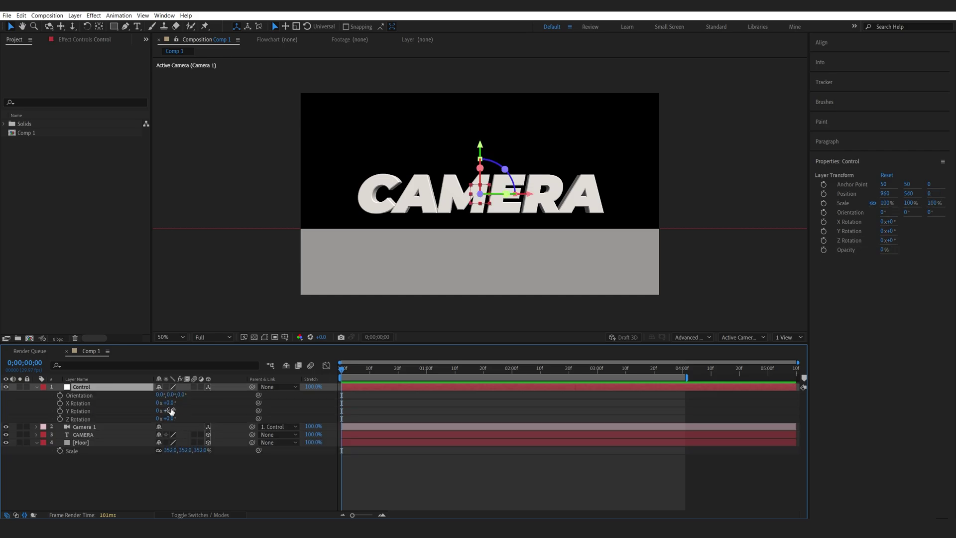
mouse_move(171, 411)
left_mouse_down()
mouse_move(188, 410)
mouse_move(127, 421)
mouse_move(163, 420)
left_mouse_up()
left_click(91, 429)
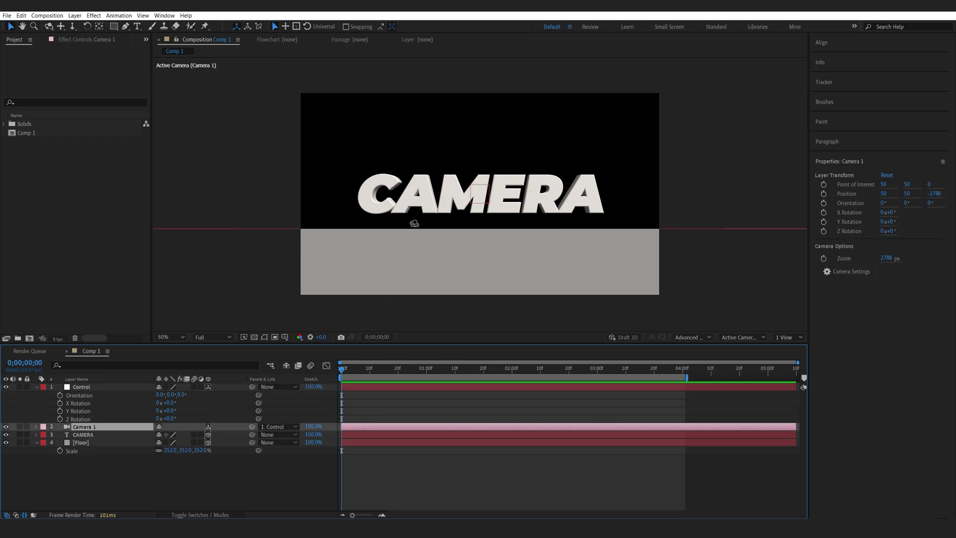
- Keyframe Control's Orientation from 0° at 0:00 to about 314° Y at 4 seconds
left_click_drag(413, 223, 459, 228)
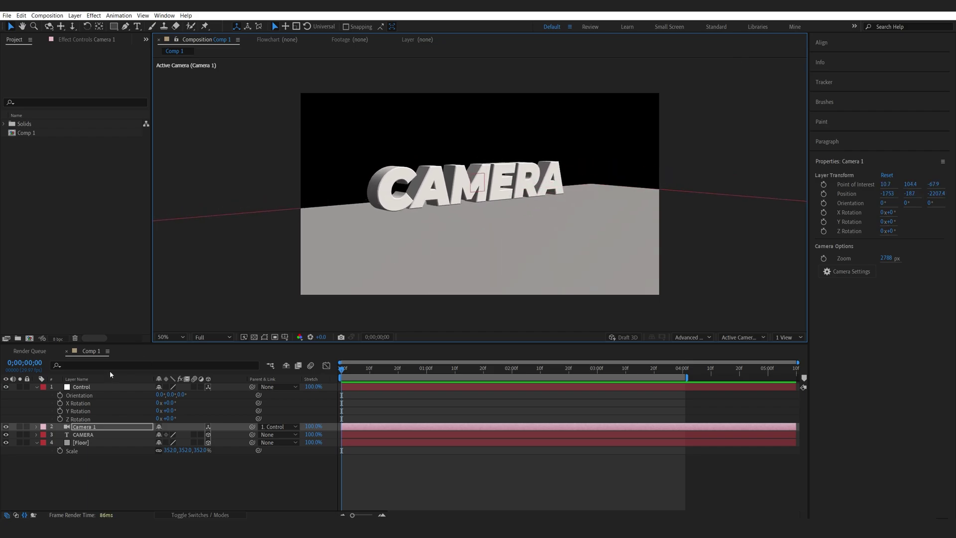
left_click(59, 396)
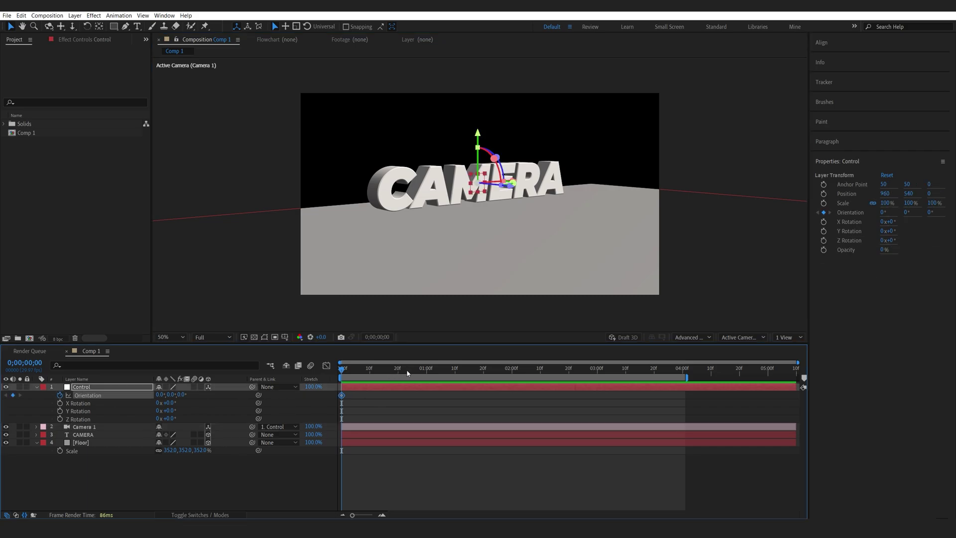
left_click_drag(407, 373, 682, 373)
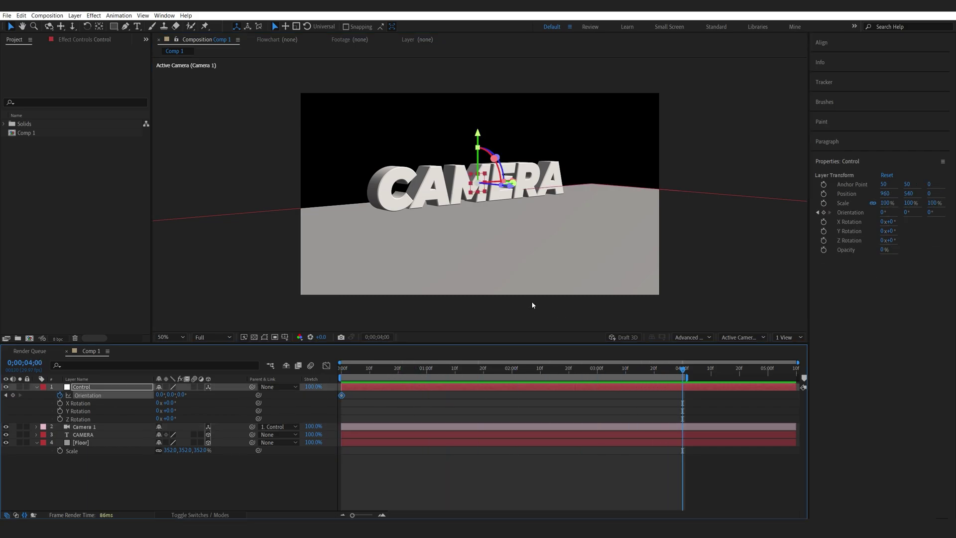
left_click_drag(172, 394, 149, 394)
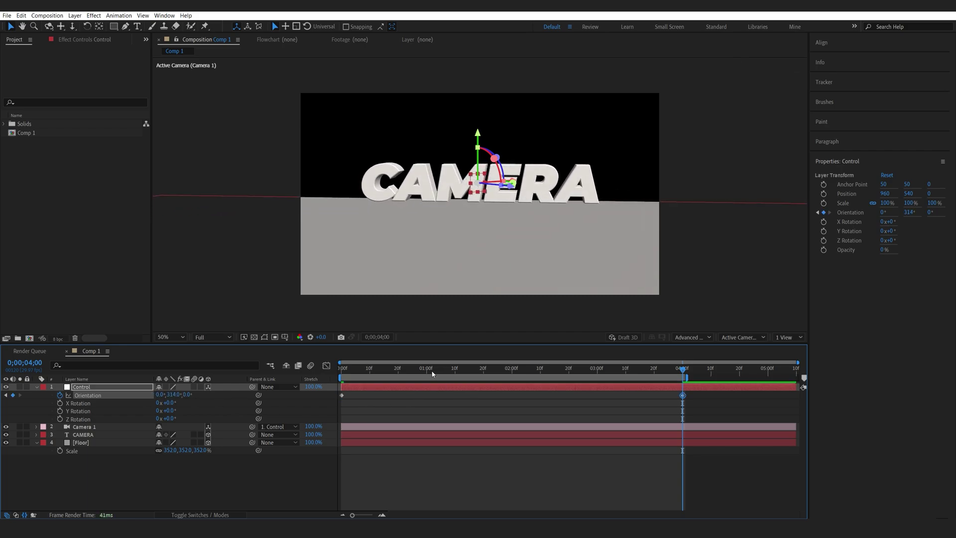
left_click_drag(345, 374, 316, 407)
key("F2")
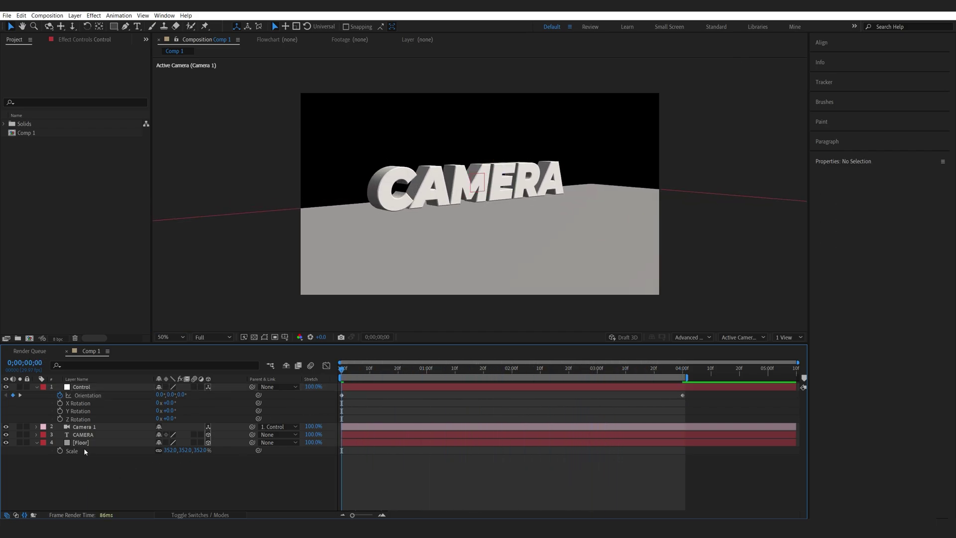
- Keyframe Control's Y Rotation from 0° to -1x+0.0° at frame 25, then Easy Ease both keys
left_click(59, 411)
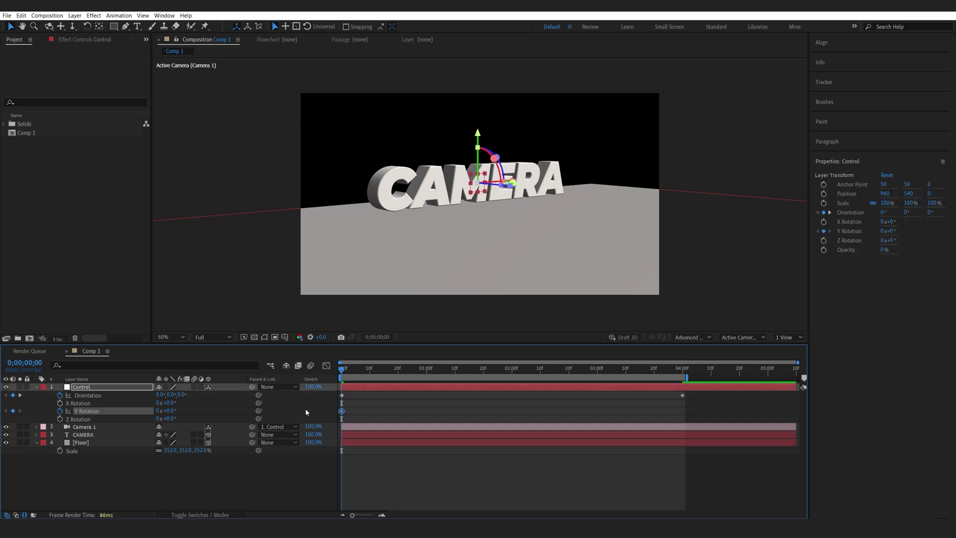
left_click(406, 373)
left_click_drag(407, 374, 412, 374)
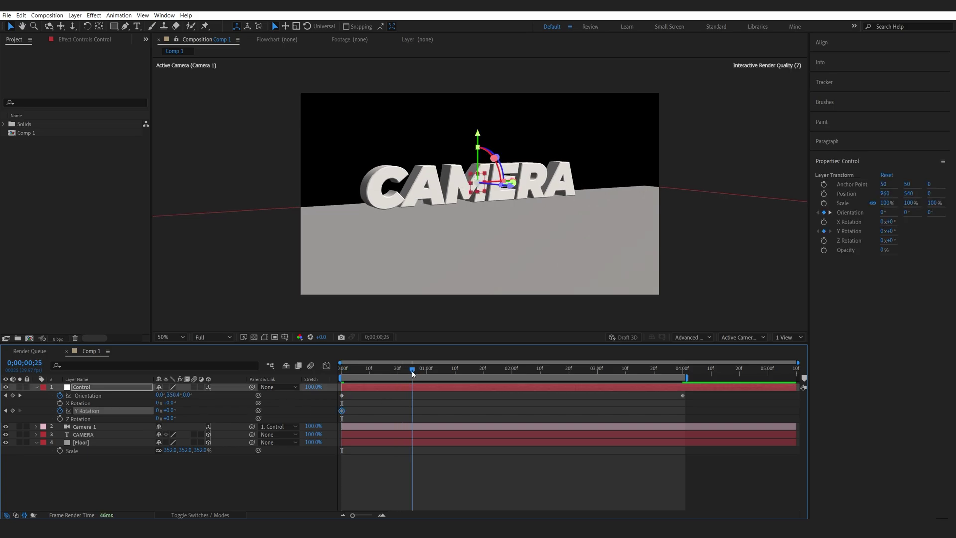
left_click_drag(170, 411, 164, 412)
left_click(172, 411)
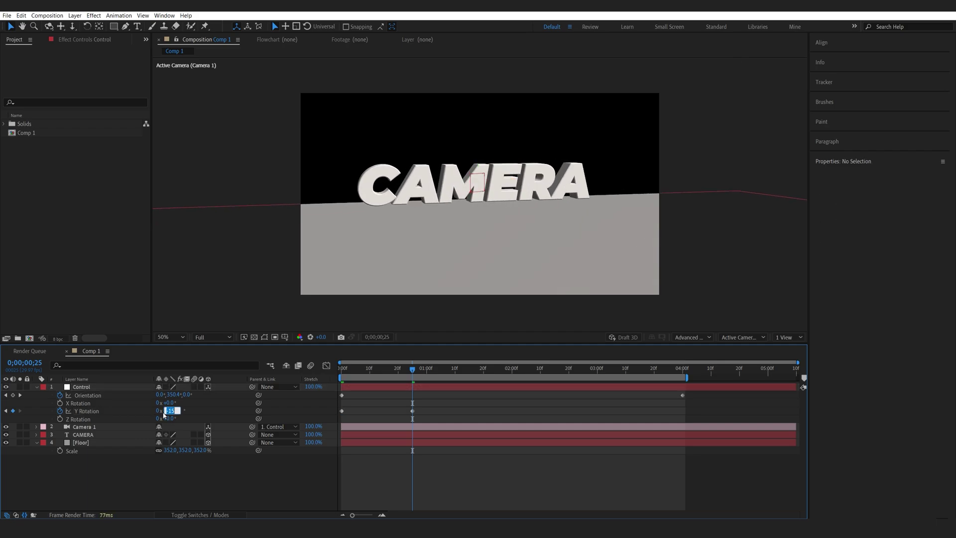
type("0")
key("Tab")
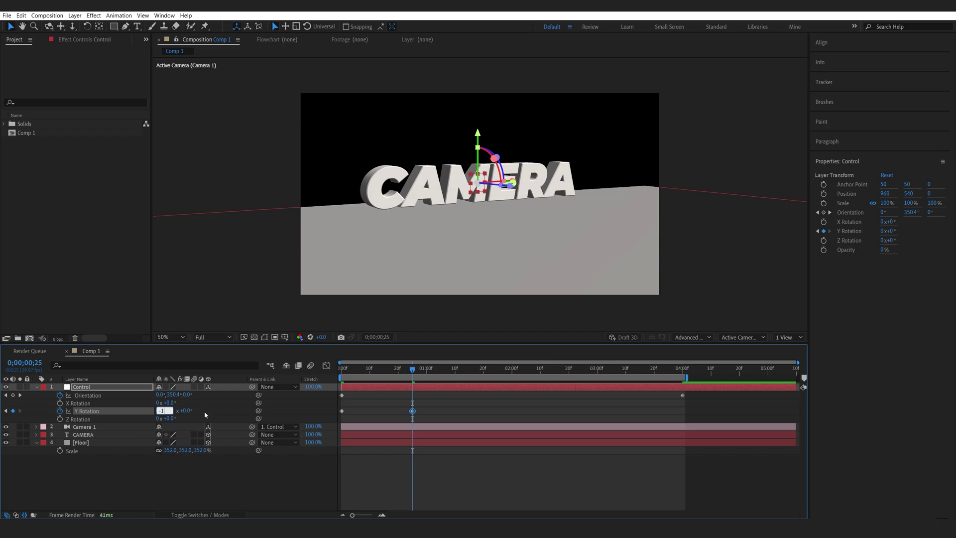
key("Home")
left_click_drag(433, 410, 327, 414)
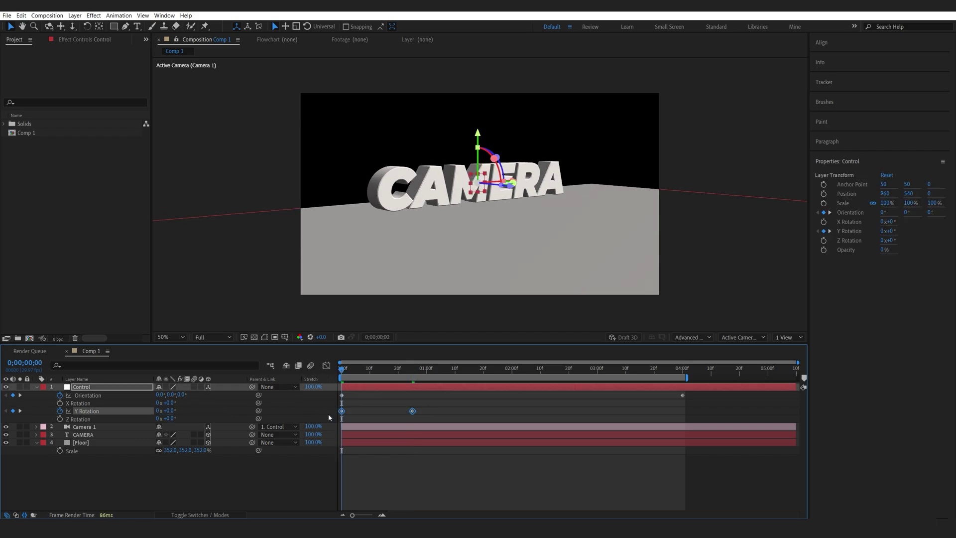
key("F9")
- Stretch the Y Rotation ease influence to about 87% in the speed graph and preview
key("shift+F3")
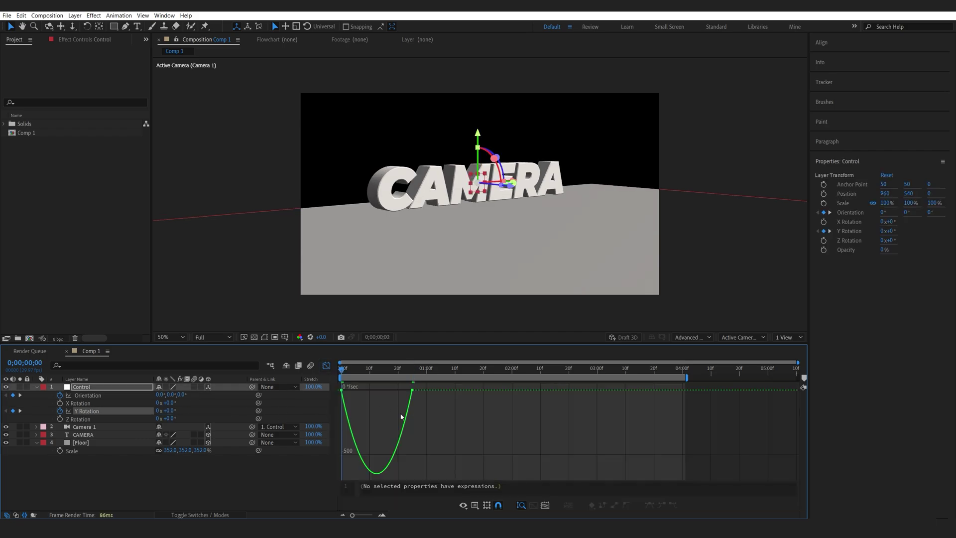
left_click_drag(406, 390, 352, 394)
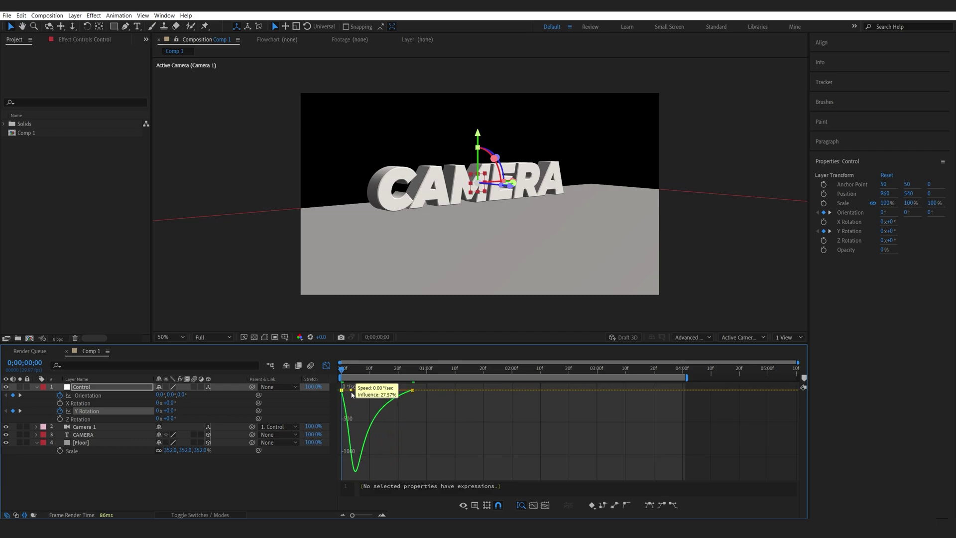
left_click(326, 365)
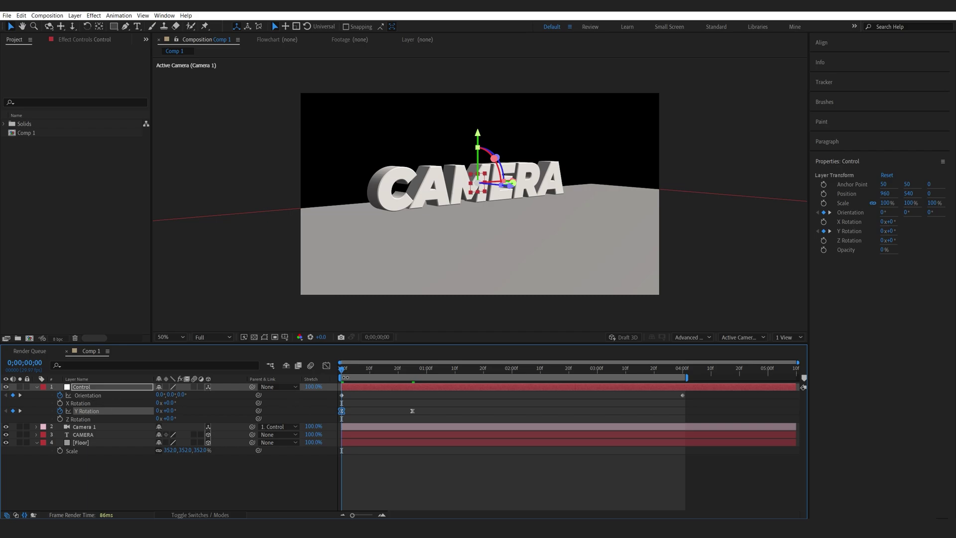
key("space")
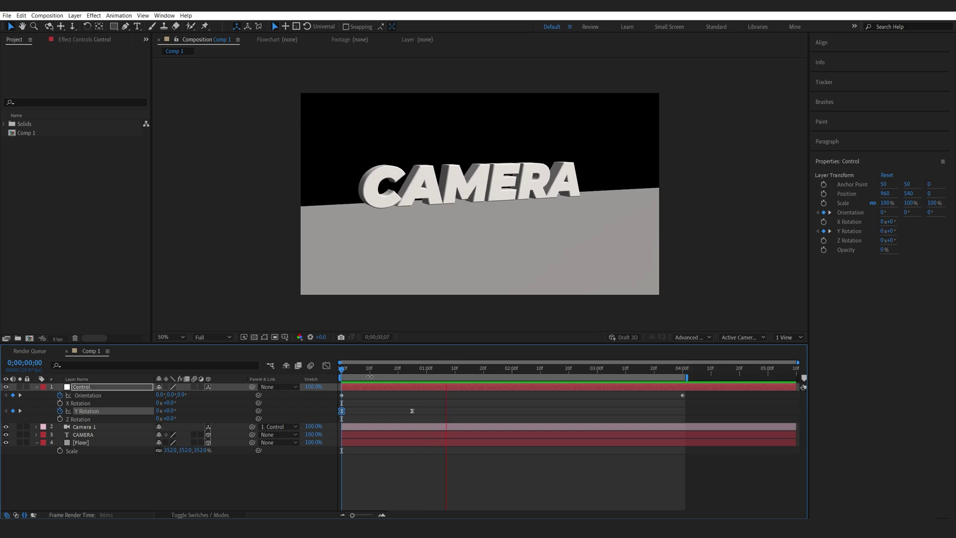
- Change the four-second Orientation keyframe to 0°, 314°, 358° for a slight Z tilt
left_click(439, 374)
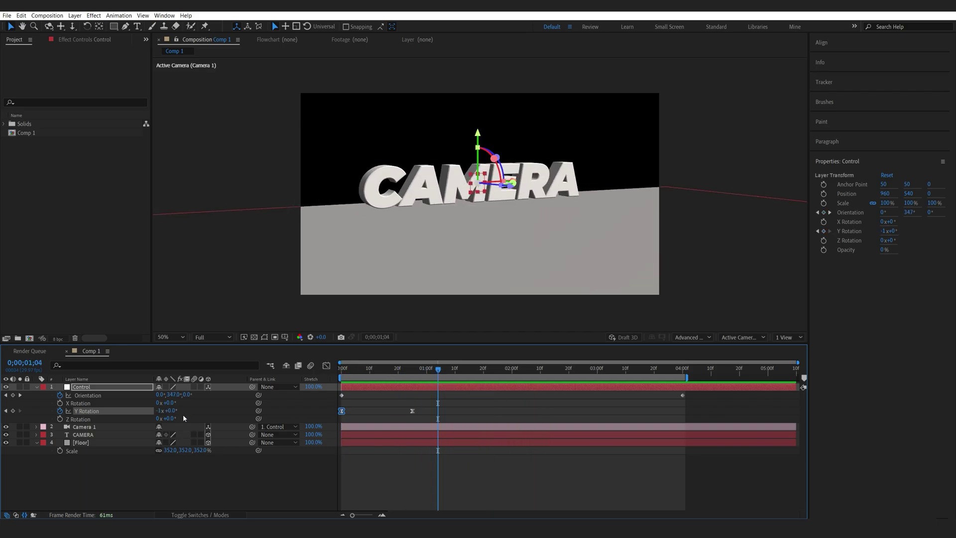
left_click_drag(170, 403, 164, 402)
key("ctrl+z")
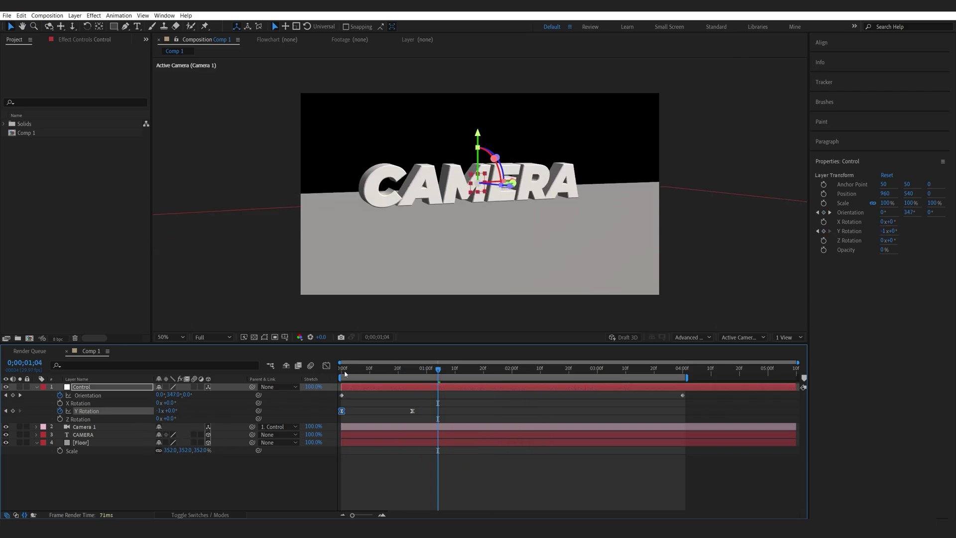
key("space")
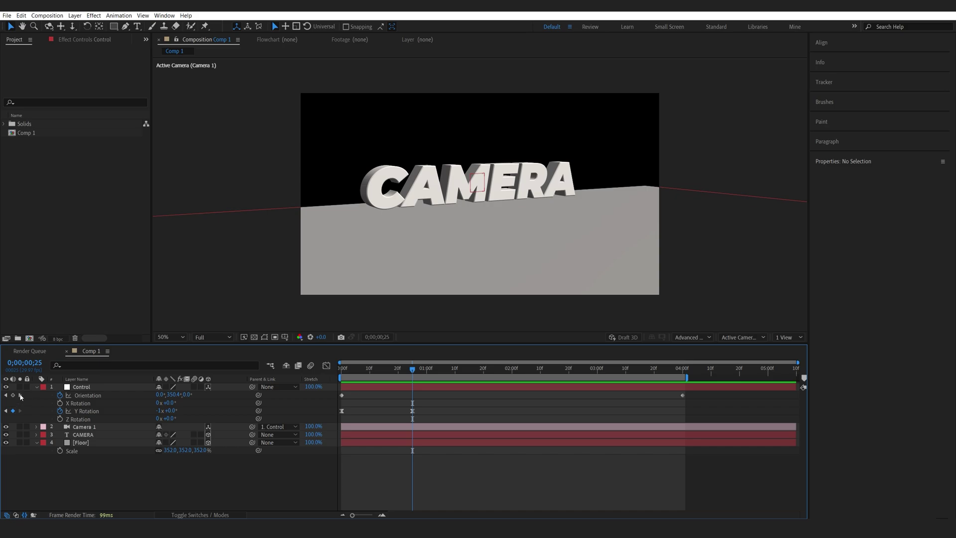
left_click(20, 395)
left_click_drag(185, 394, 160, 394)
- Preview the spin and reveal Camera 1's Position and Point of Interest
left_click(36, 387)
left_click(82, 395)
key("Home")
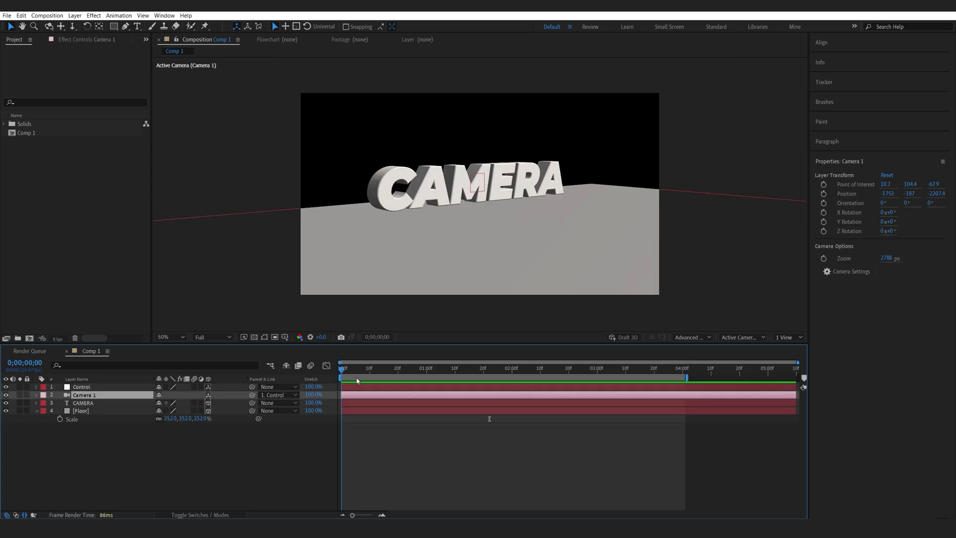
left_click_drag(342, 369, 445, 383)
key("space")
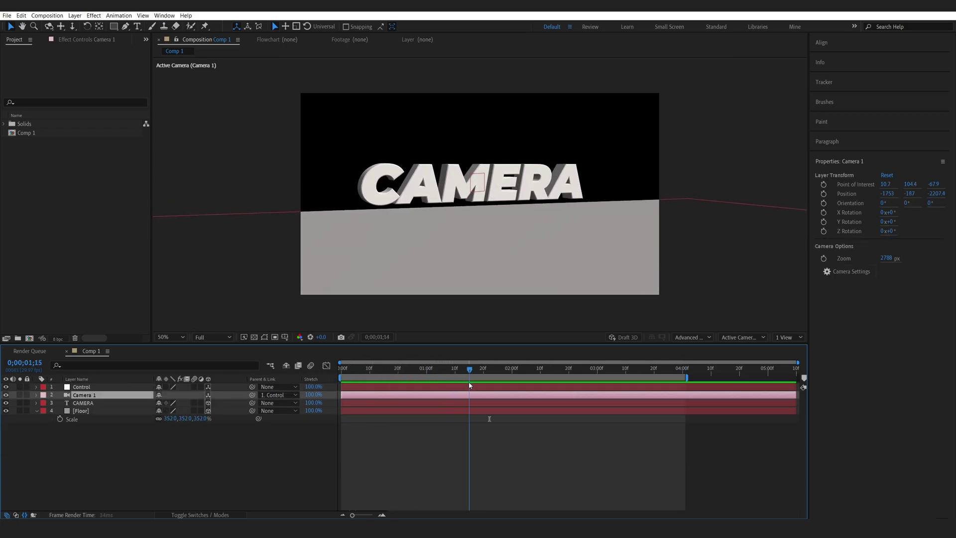
key("space")
key("space")
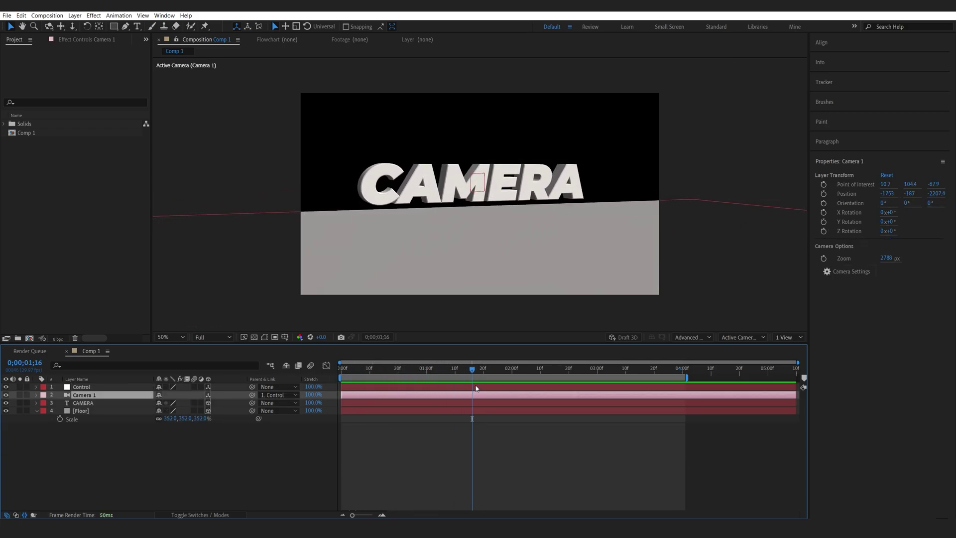
key("p")
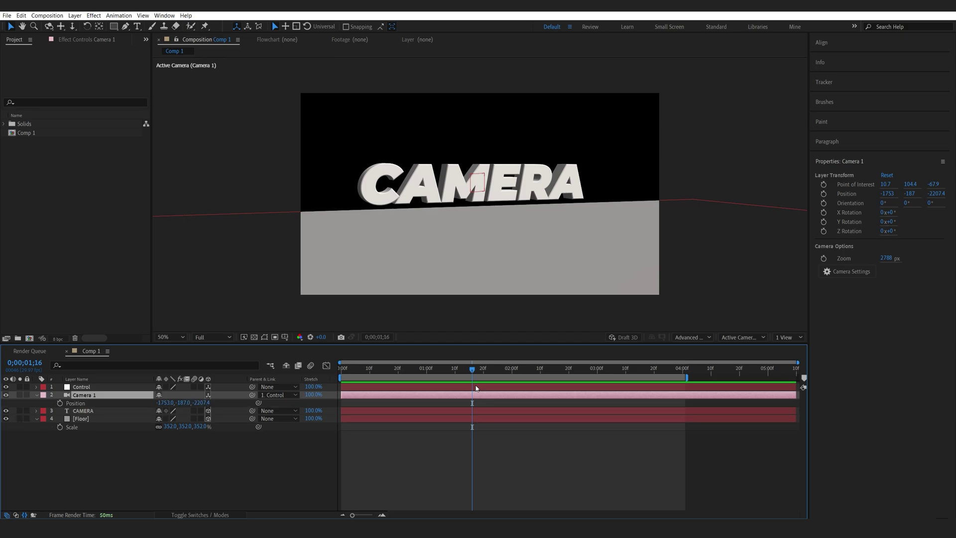
key("shift+a")
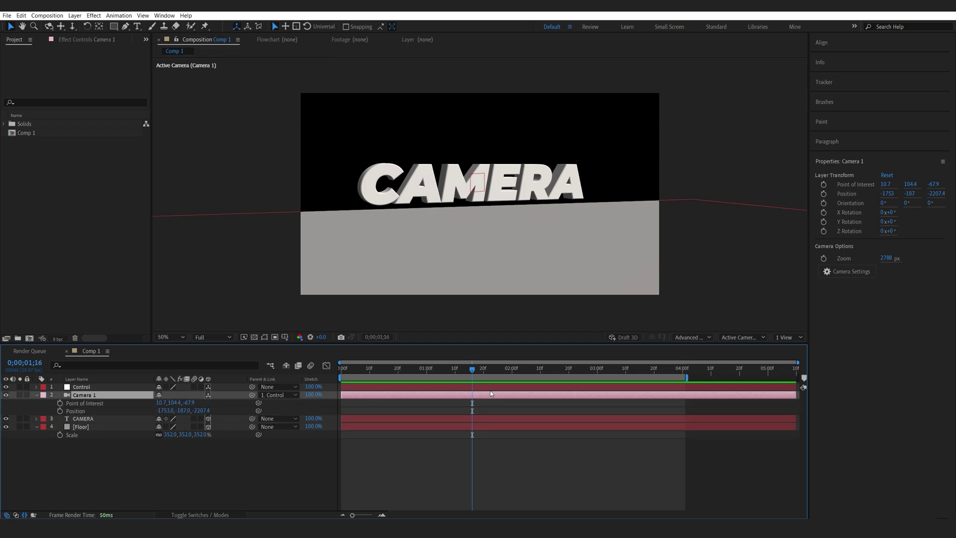
- Keyframe Camera 1 at 0;00;01;06 and dolly it closer to CAMERA at 0;00;01;28
left_click_drag(401, 369, 444, 369)
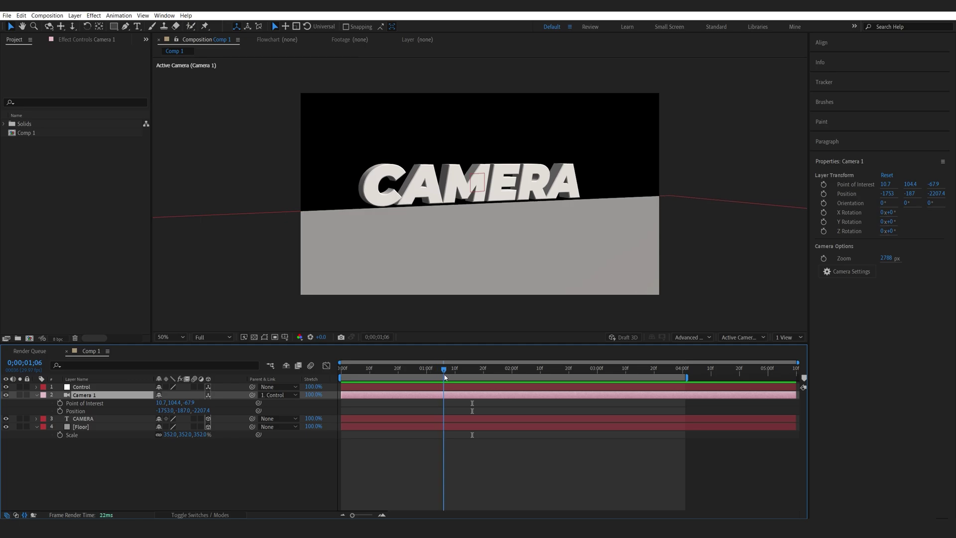
left_click(60, 411)
left_click(60, 403)
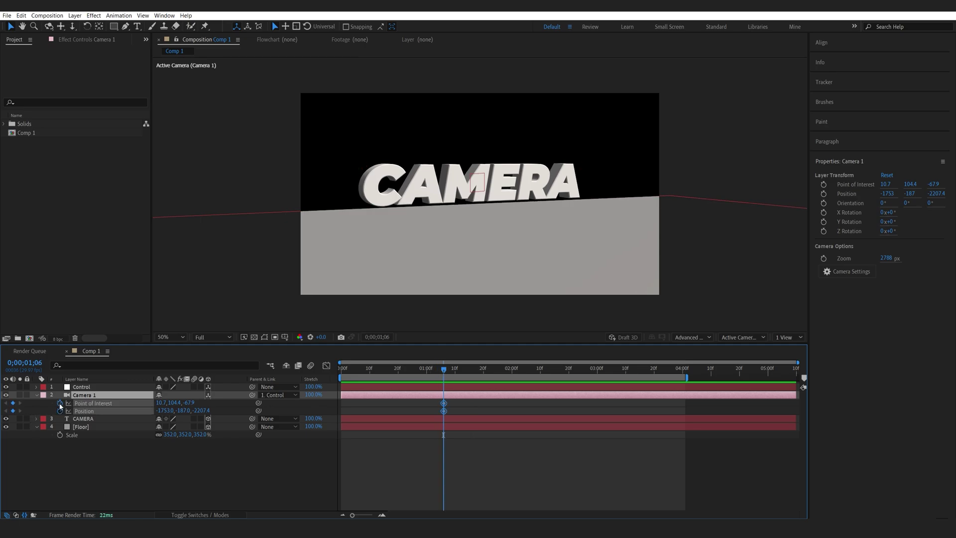
left_click_drag(487, 372, 509, 379)
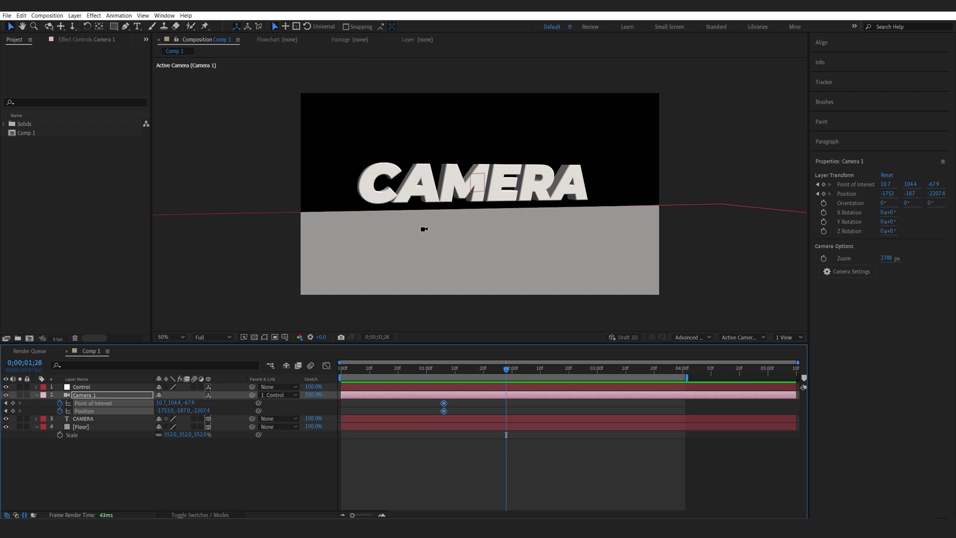
left_click_drag(461, 193, 509, 224)
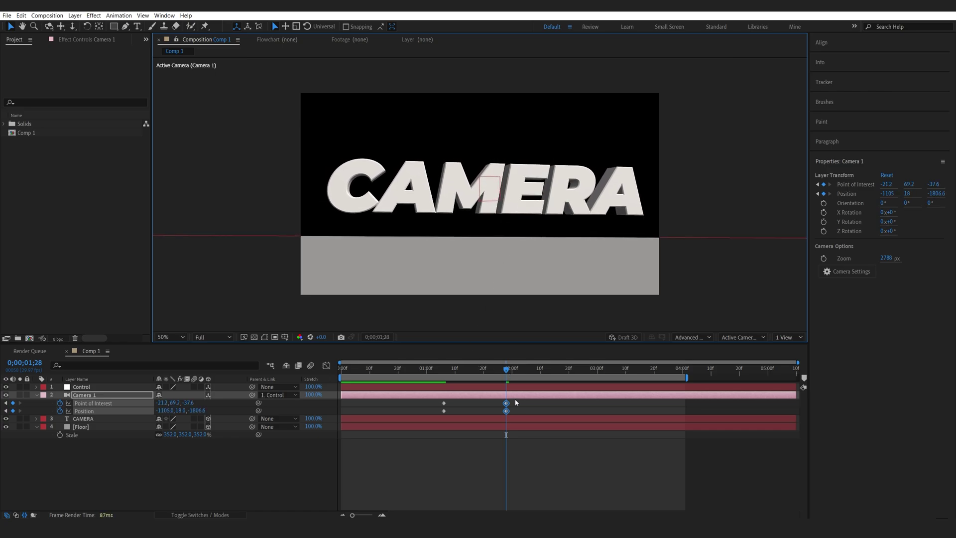
left_click_drag(518, 401, 432, 419)
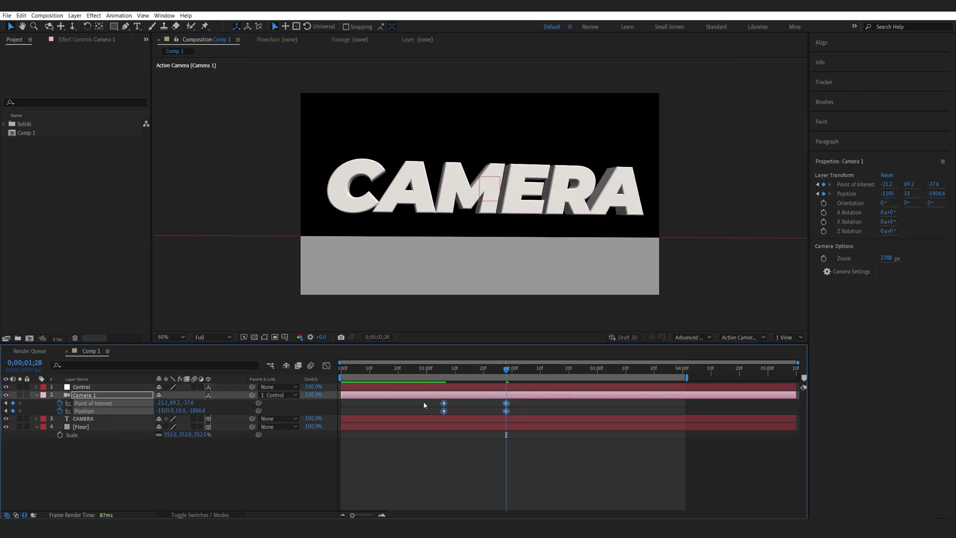
- Check the eased camera push-in, collapse Camera 1's properties, and return to 0;00;01;05
left_click(326, 365)
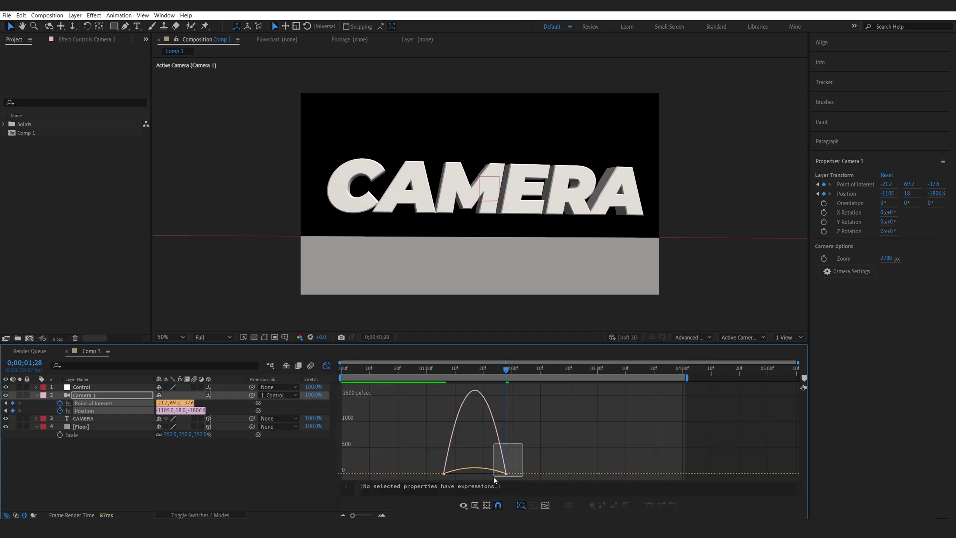
left_click(444, 369)
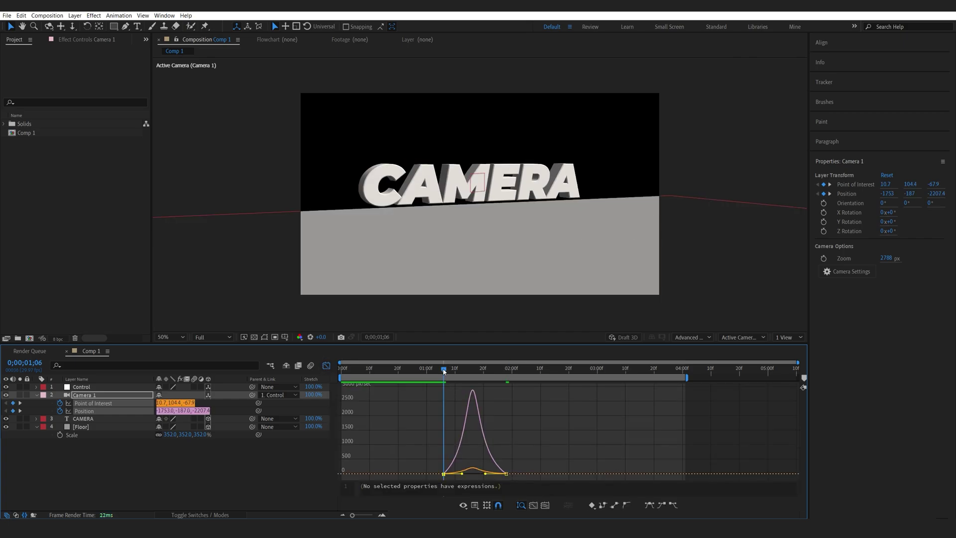
left_click(327, 365)
key("space")
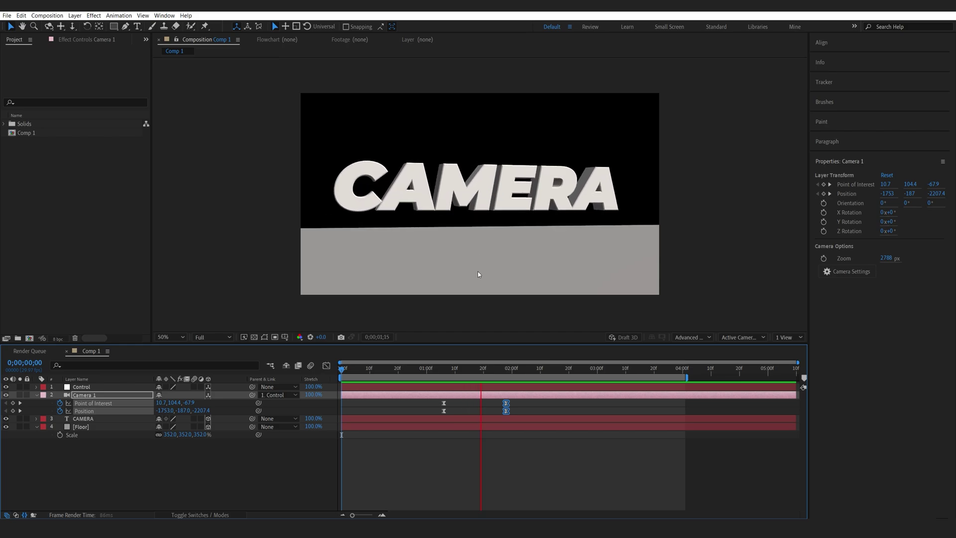
left_click_drag(527, 369, 510, 369)
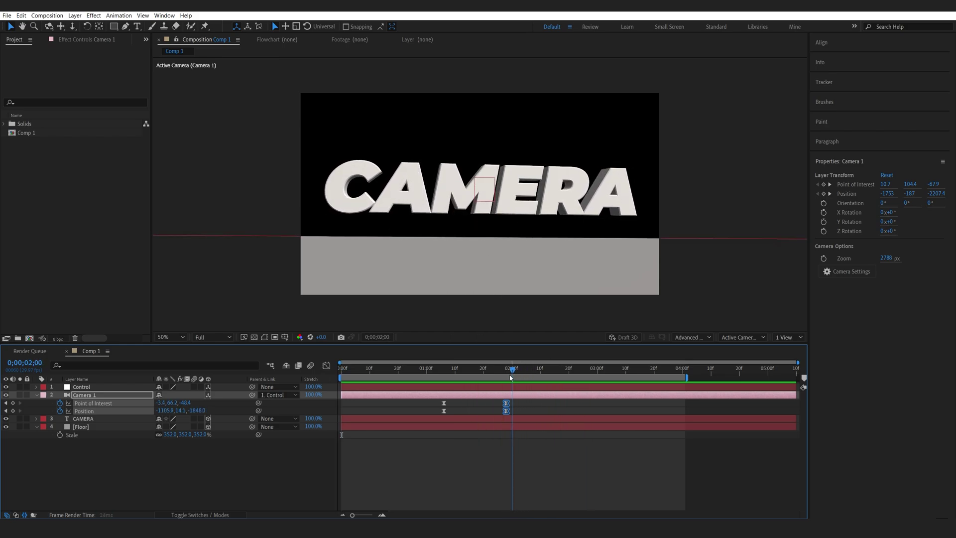
left_click(36, 395)
left_click_drag(510, 369, 441, 369)
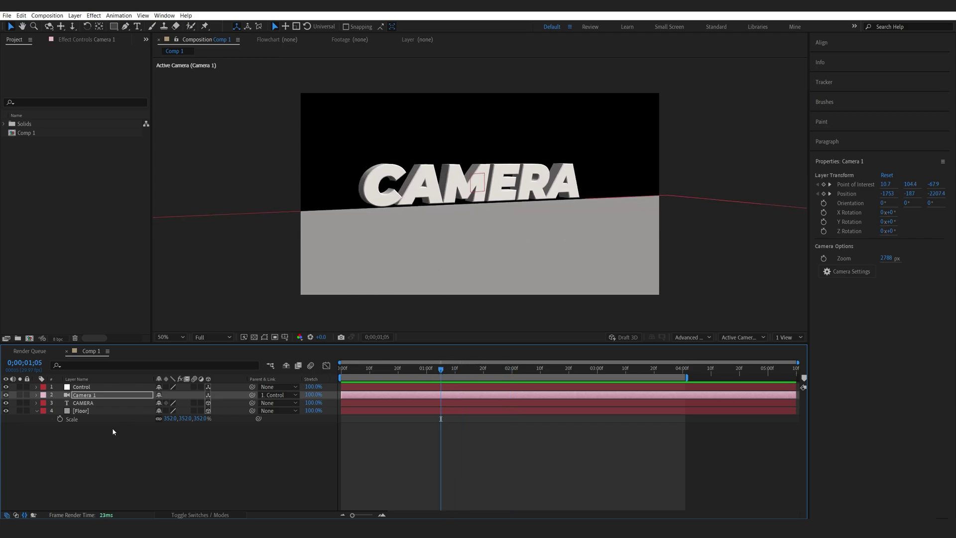
- Add an Environment light with Casts Shadows on, rotated to -23° X and 31° Y
right_click(129, 449)
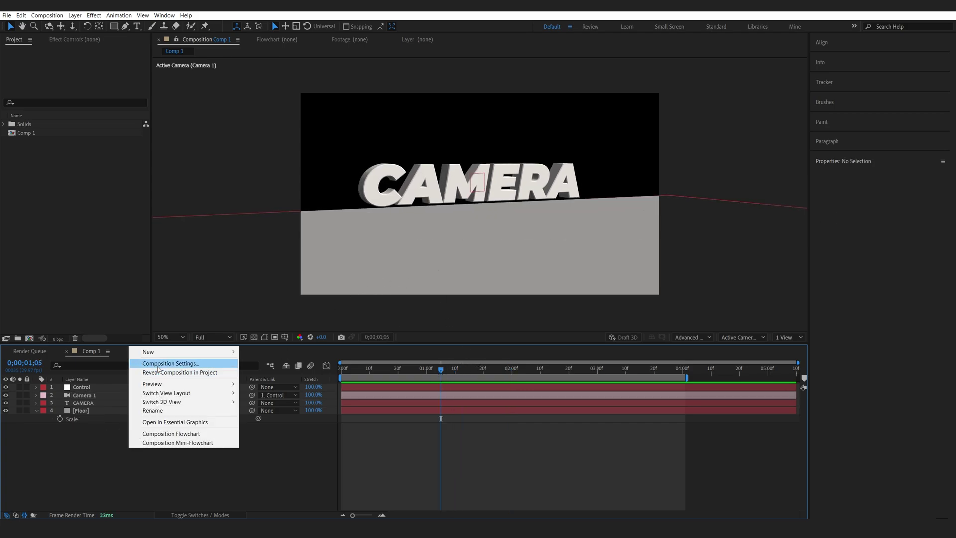
left_click(288, 382)
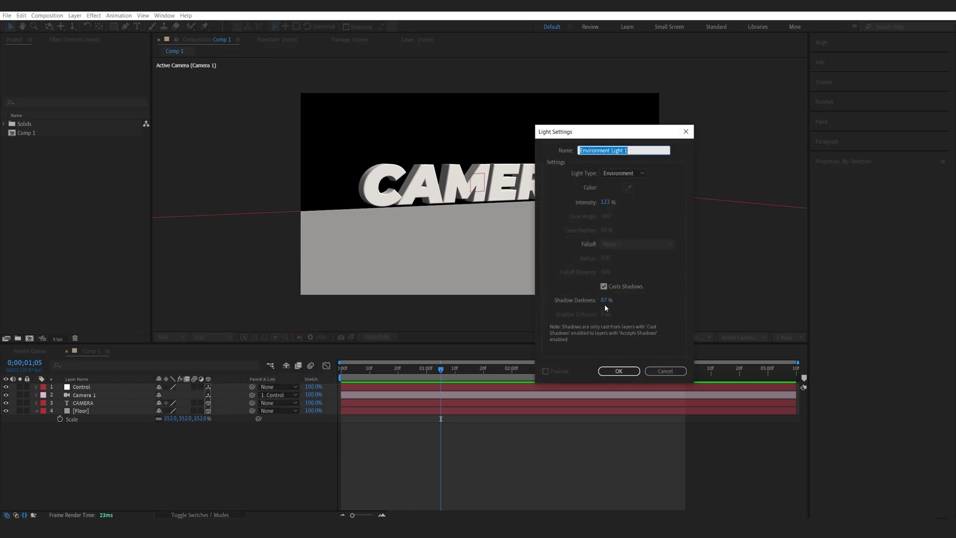
key("Return")
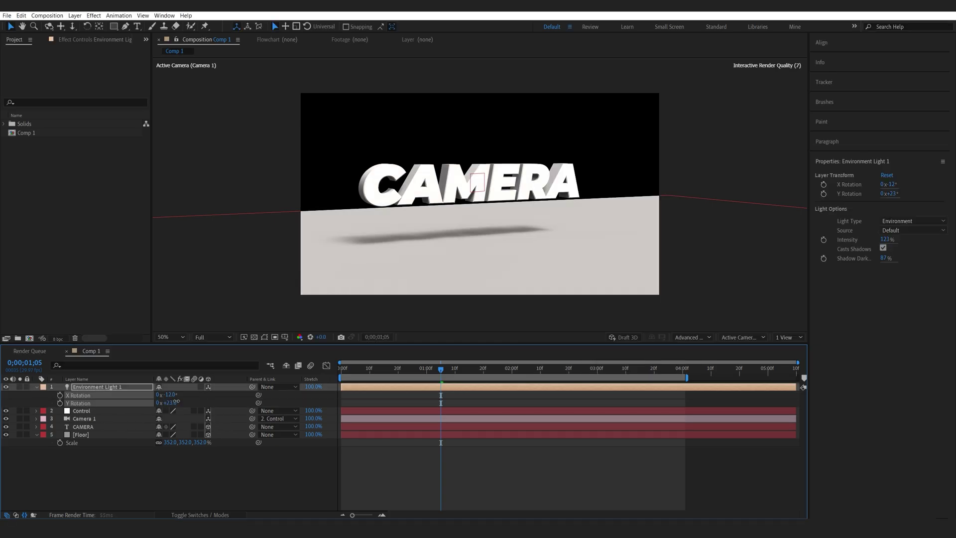
left_click_drag(172, 395, 170, 402)
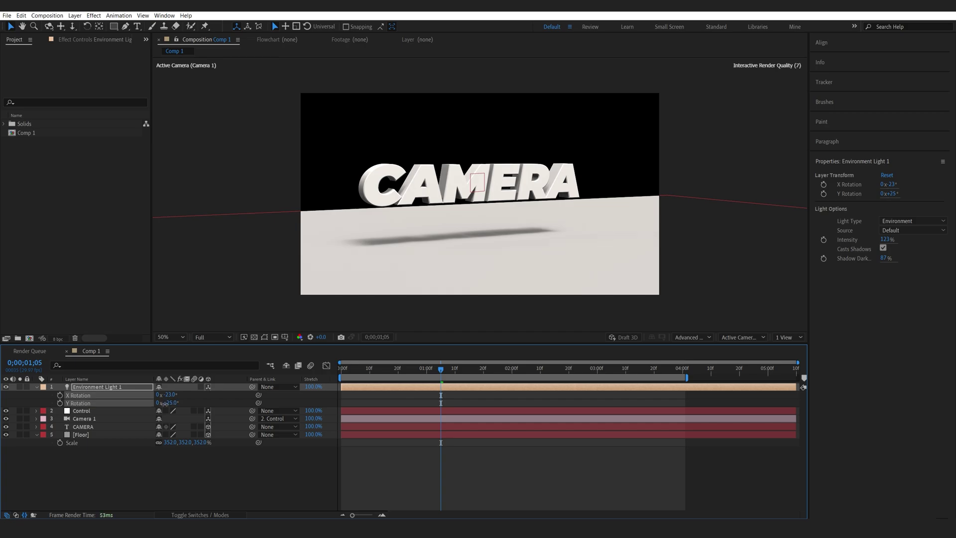
left_click(88, 435)
- Set the Floor's Accepts Shadows to Only and turn on the transparency grid
key("a")
key("a")
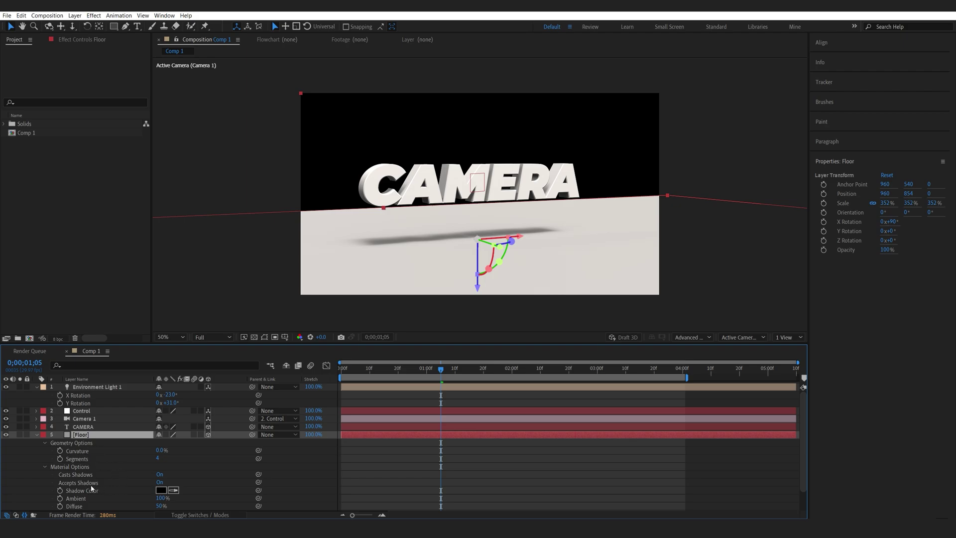
left_click(160, 482)
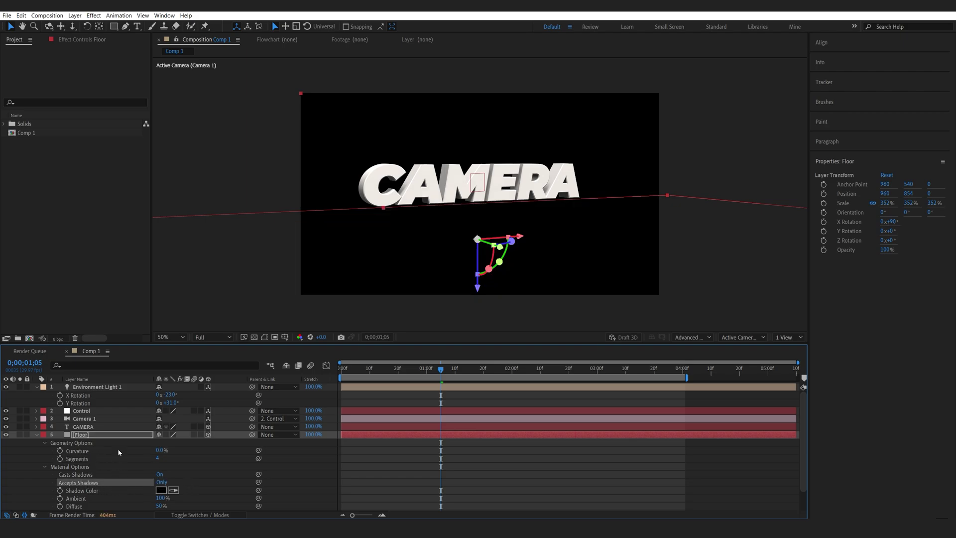
left_click(36, 435)
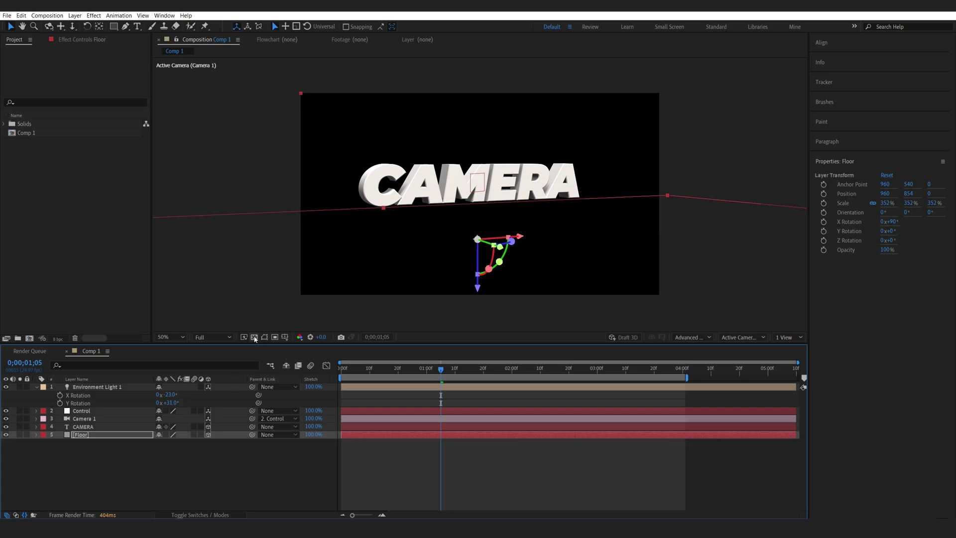
left_click(254, 337)
key("h")
left_click_drag(374, 253, 393, 237)
key("v")
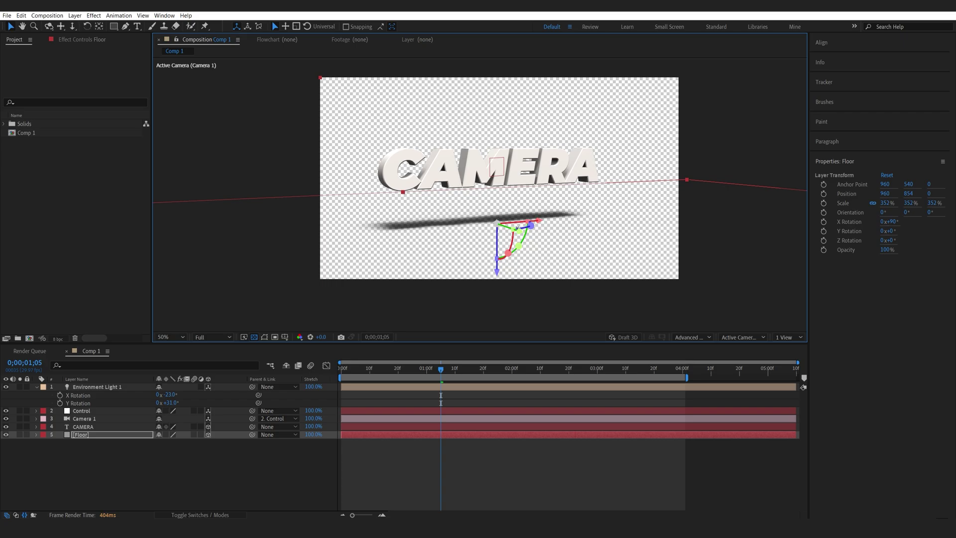
- Duplicate the Floor layer, rename the copy 'Grad', and place it below Floor
left_click(83, 438)
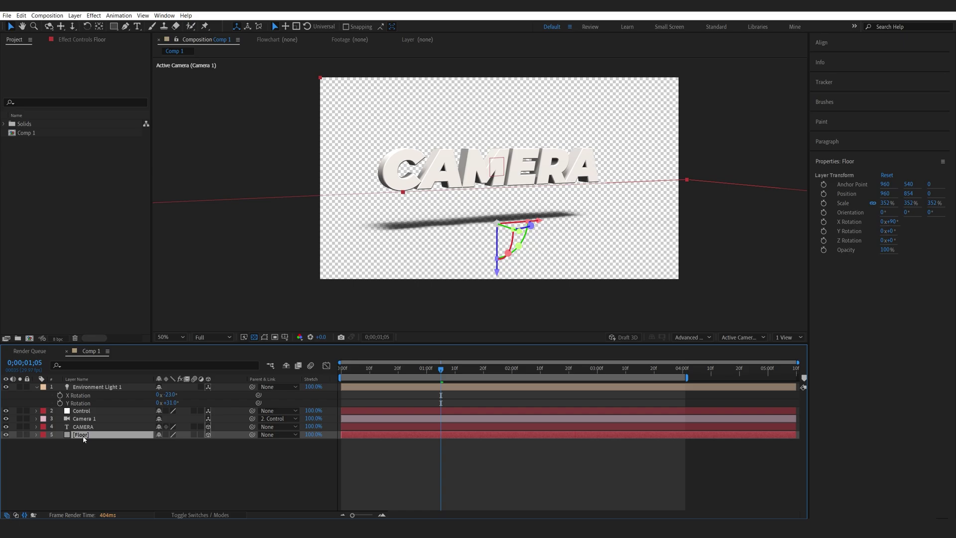
key("ctrl+d")
key("Return")
type("Gr")
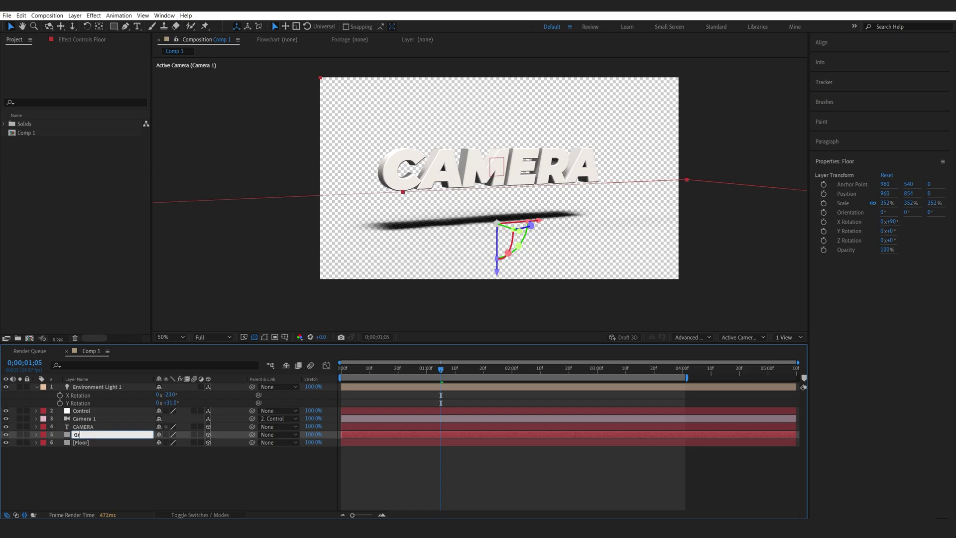
type("ad")
key("Return")
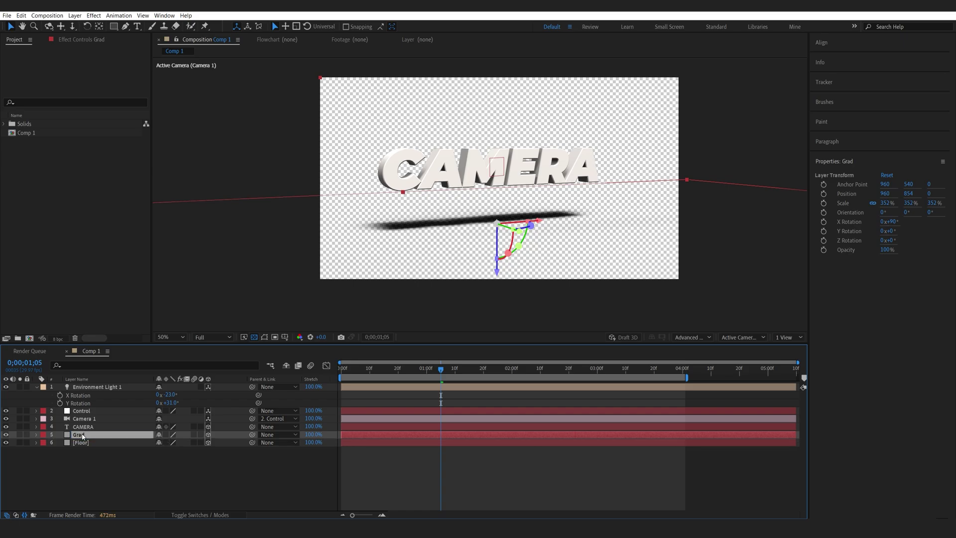
left_click_drag(82, 436, 82, 448)
- Turn Grad's Accepts Shadows off and hide the transparency grid
key("a")
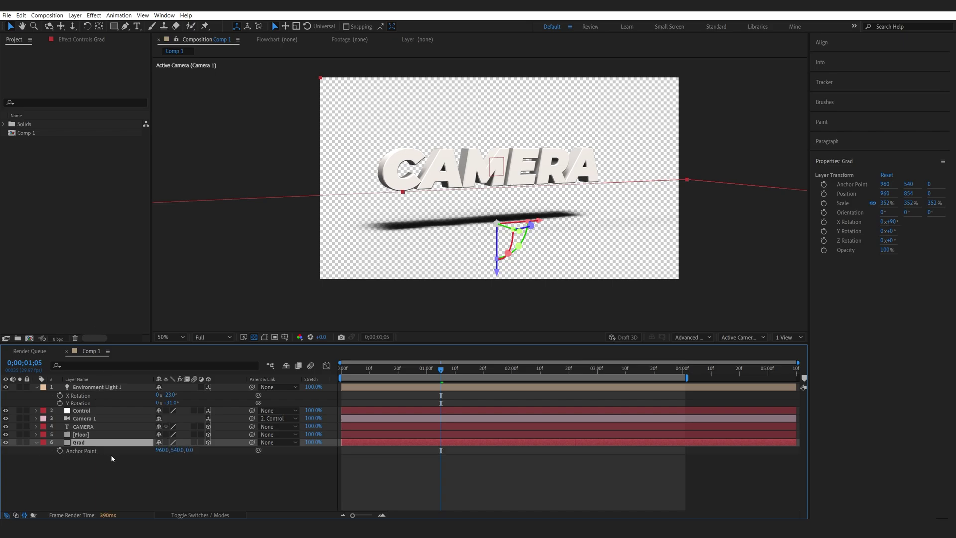
key("a")
left_click(161, 490)
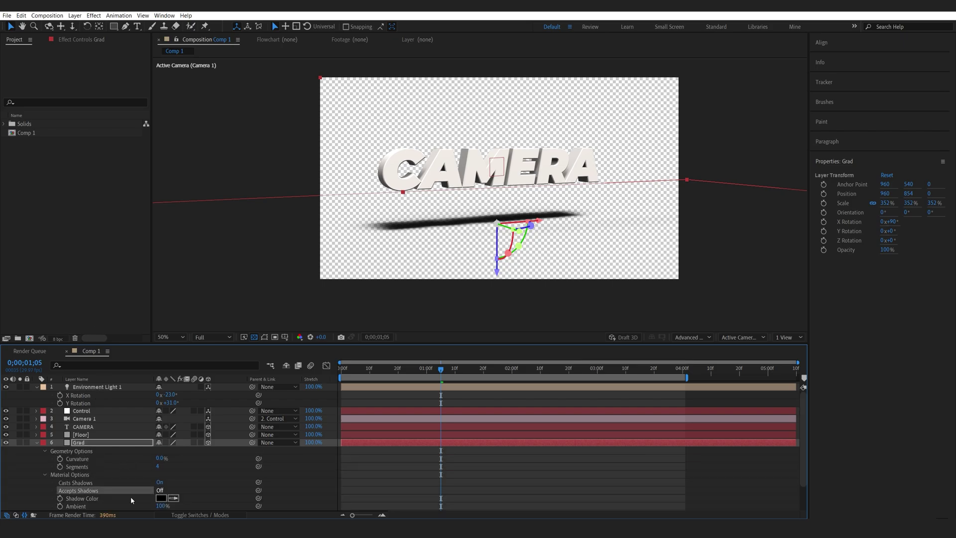
left_click(38, 443)
- Draw an elliptical mask around the shadow on Grad, feathered to 164 px
key("q")
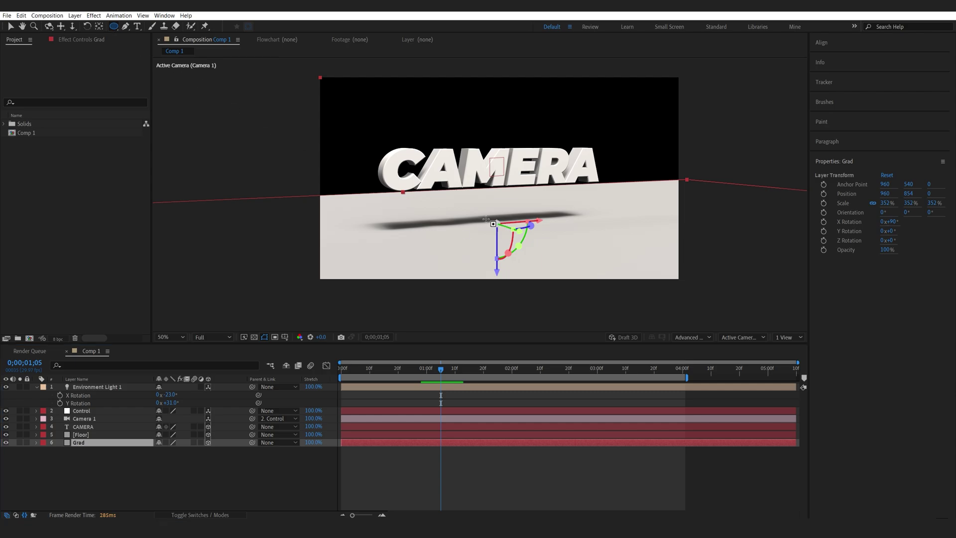
left_click_drag(488, 221, 543, 248)
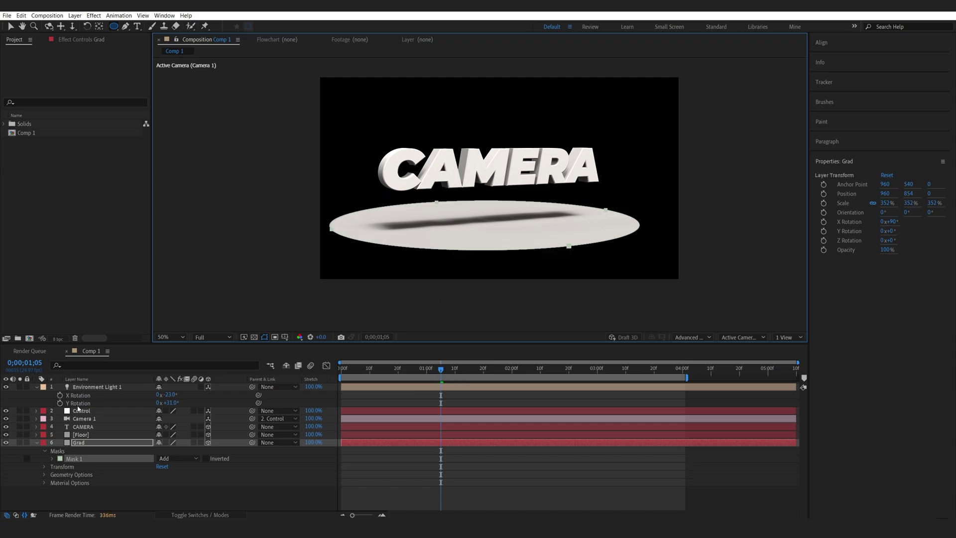
left_click(71, 444)
key("f")
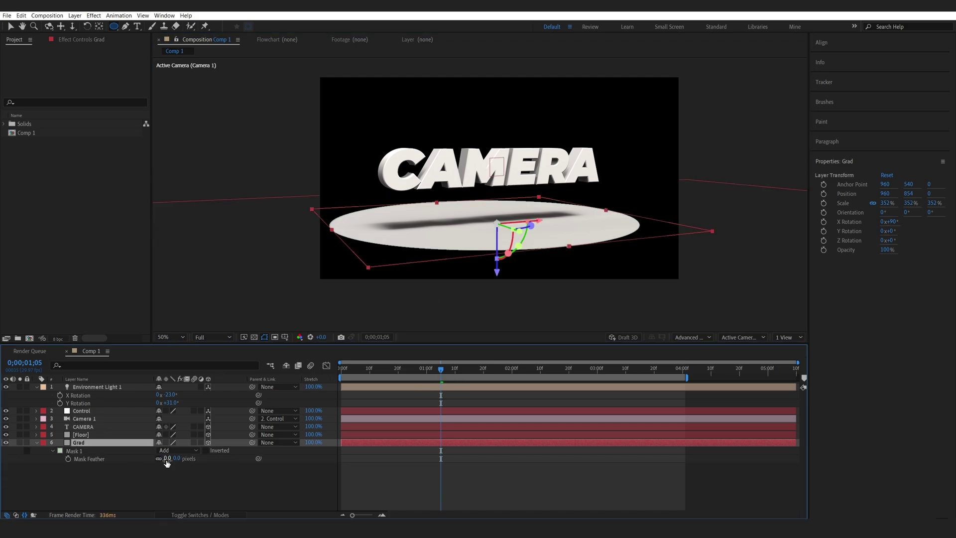
left_click_drag(167, 463, 249, 463)
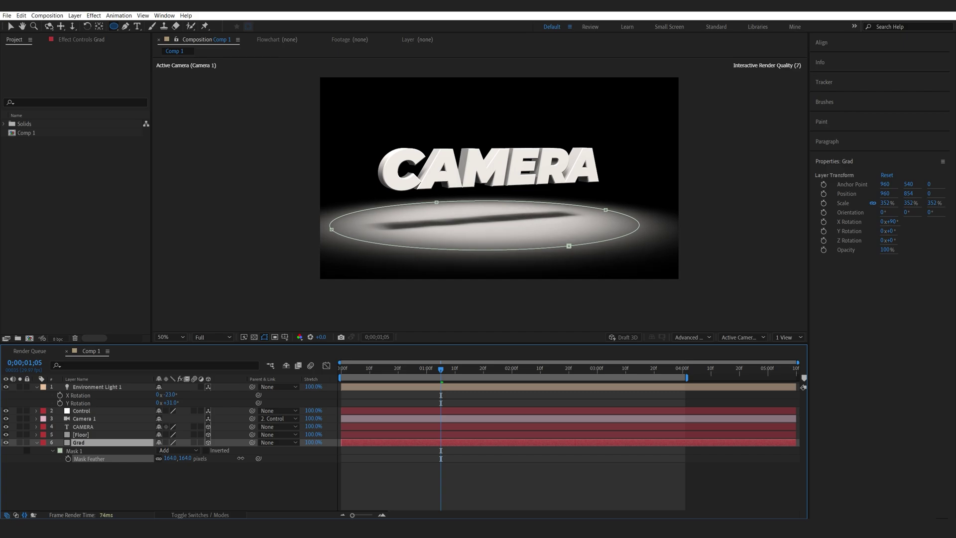
- Set Grad's opacity to 50% and return to the start of the timeline
left_click(112, 449)
key("t")
left_click(163, 451)
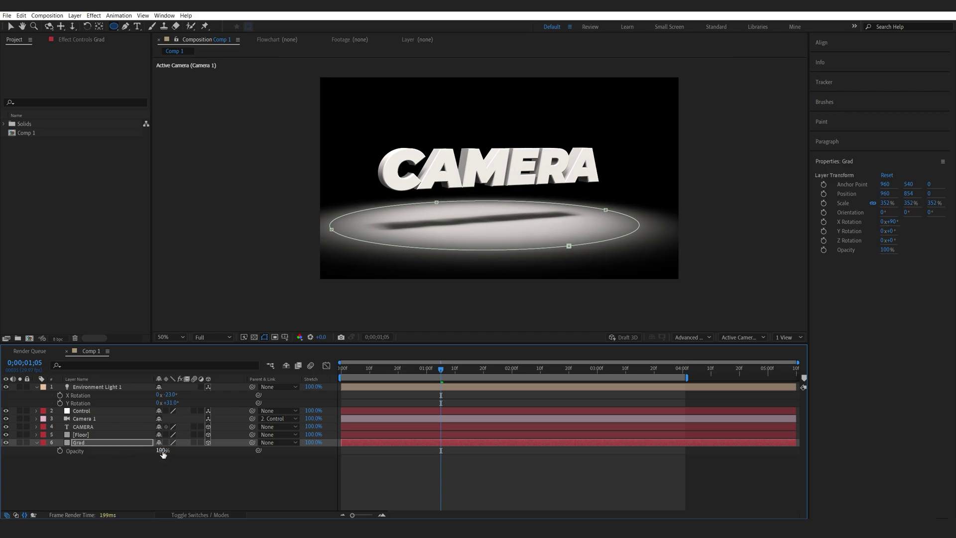
type("50")
left_click(167, 472)
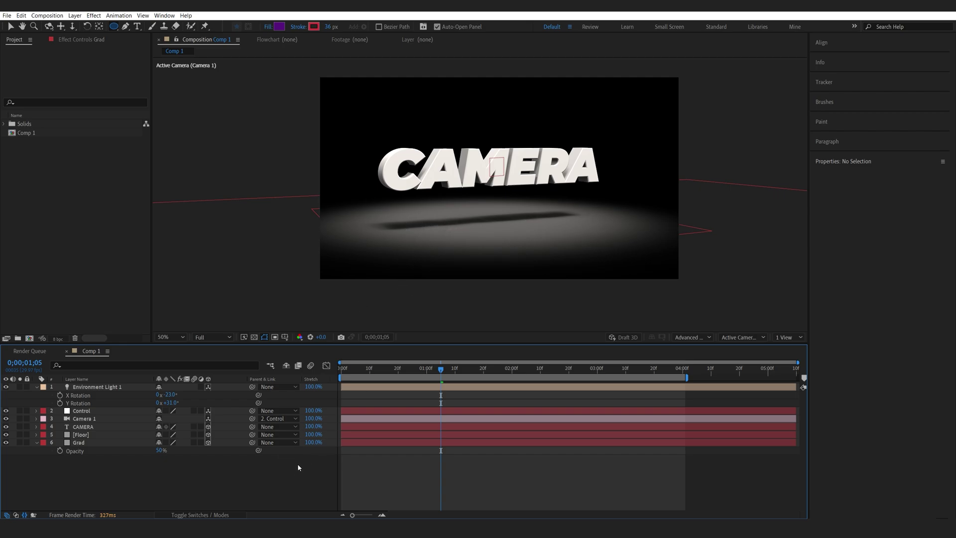
left_click_drag(363, 372, 319, 372)
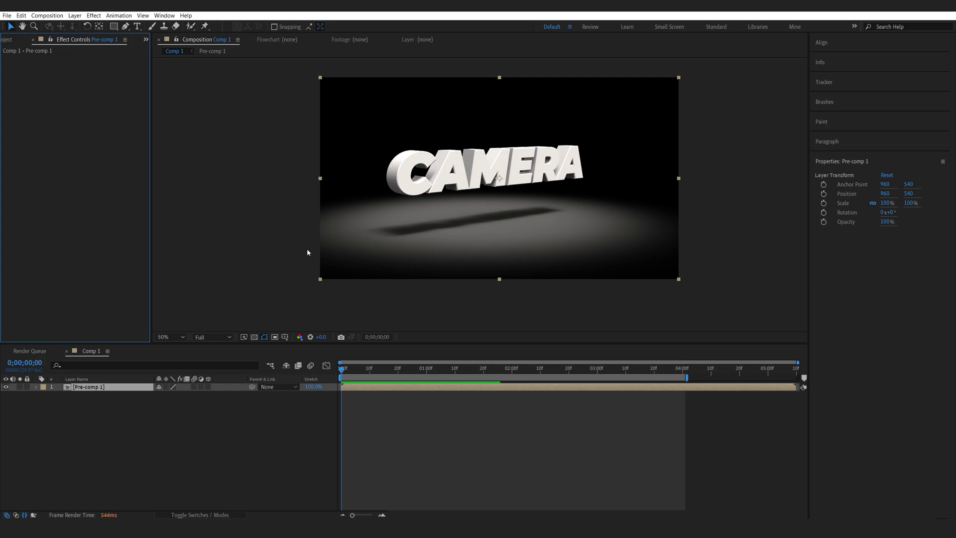
- Apply CC Force Motion Blur to Pre-comp 1 via an FX Console search for 'mot'
key("ctrl+space")
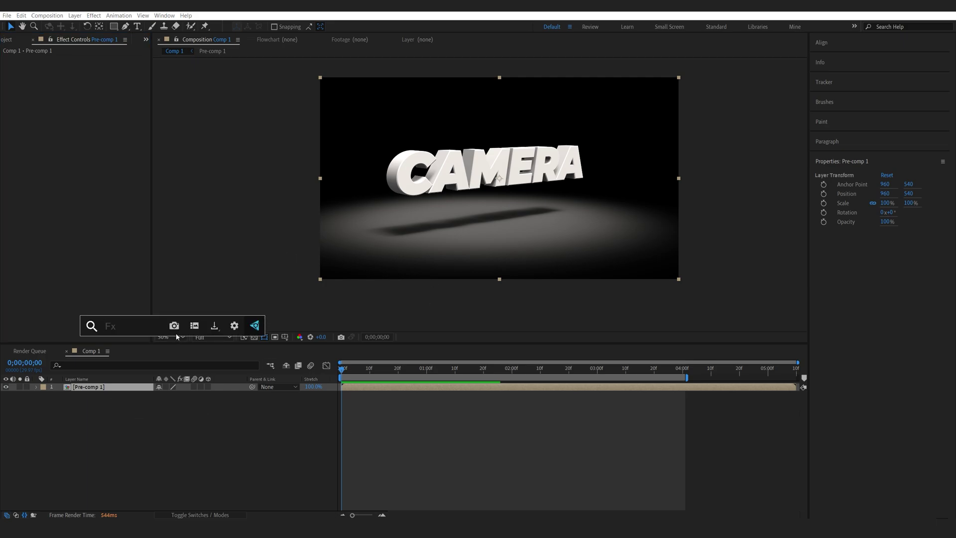
type("mot")
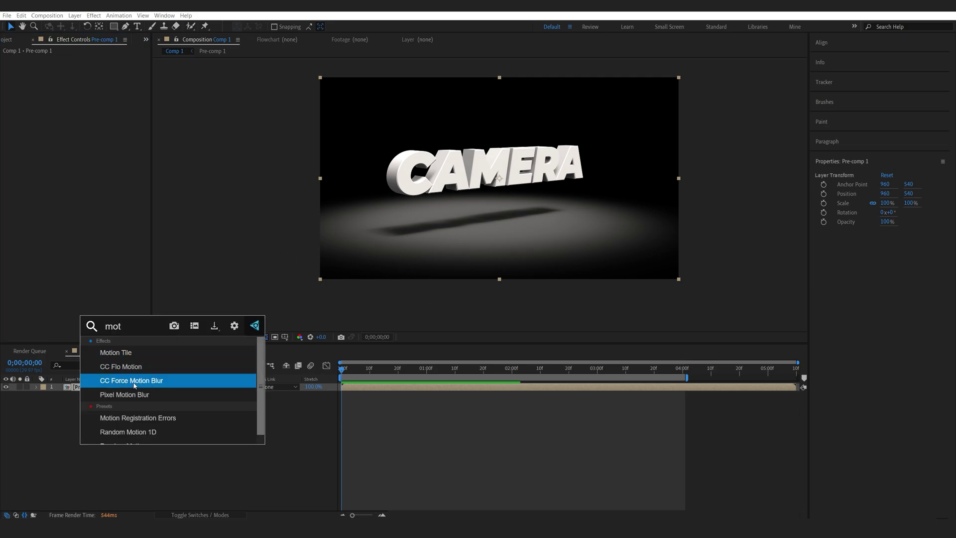
left_click(131, 381)
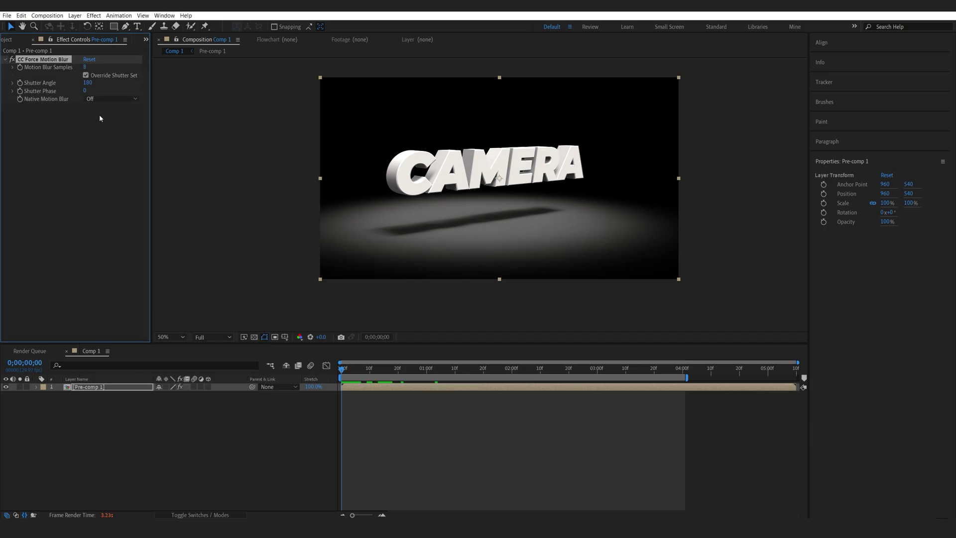